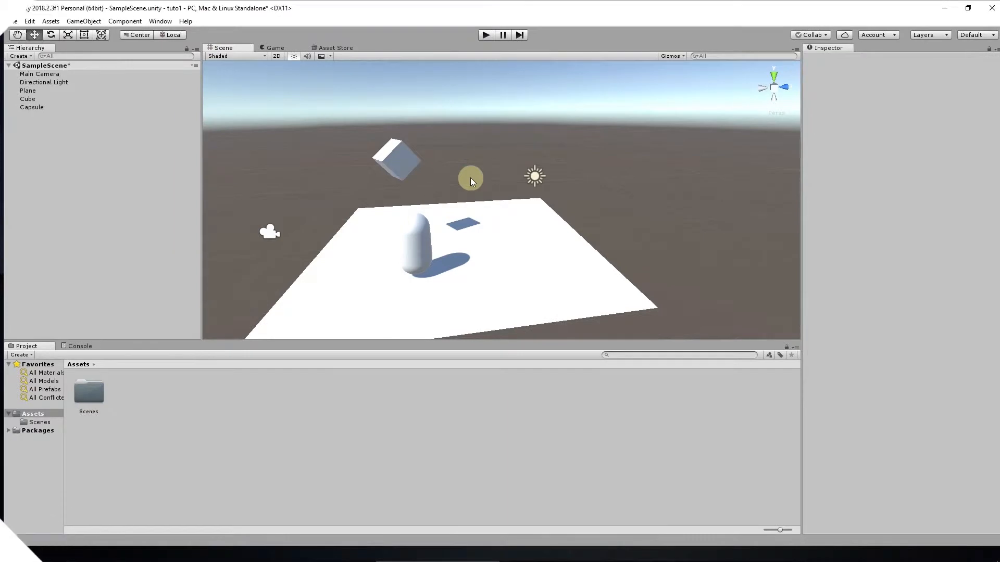
Fly around the scene and look at the plane, cube and capsule from different angles.
left_click_drag(470, 177, 432, 203, "alt")
key("d")
right_click_drag(431, 203, 78, 125)
key("q")
key("w")
key("s")
key("s")
key("z")
key("s")
key("z")
right_click_drag(605, 287, 491, 166)
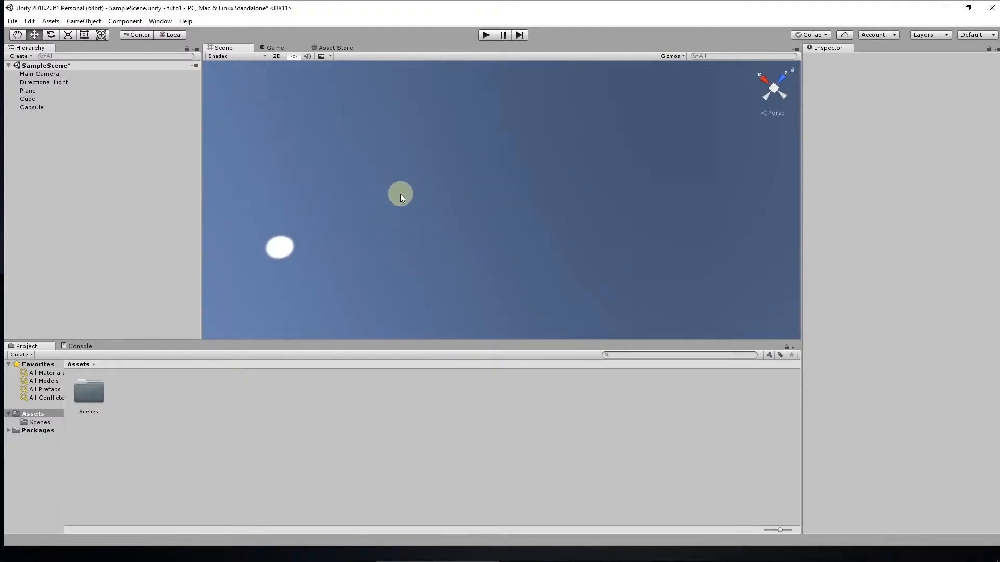
right_click_drag(477, 208, 404, 261)
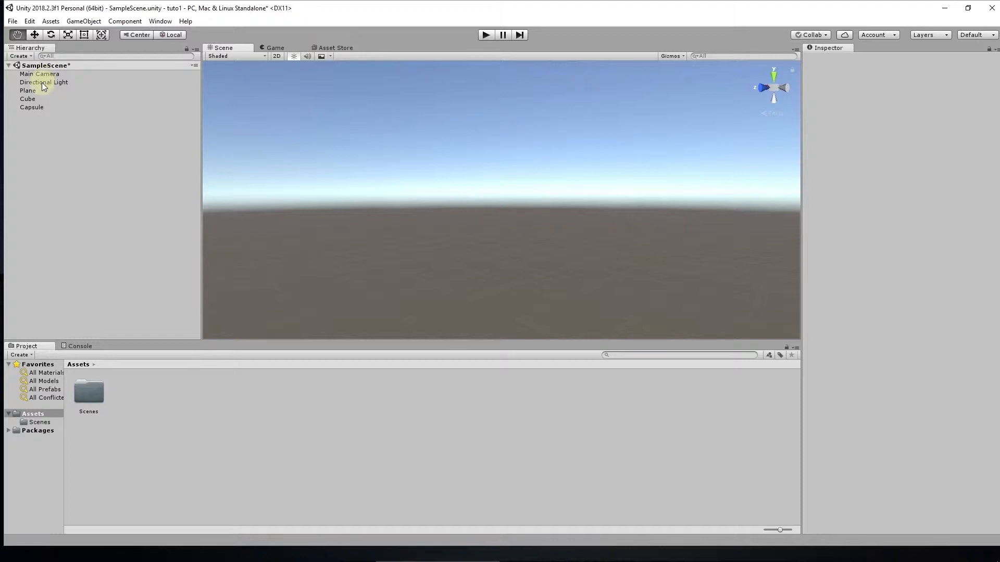
Frame the cube, the capsule and the plane in turn in the scene view.
left_click(35, 98)
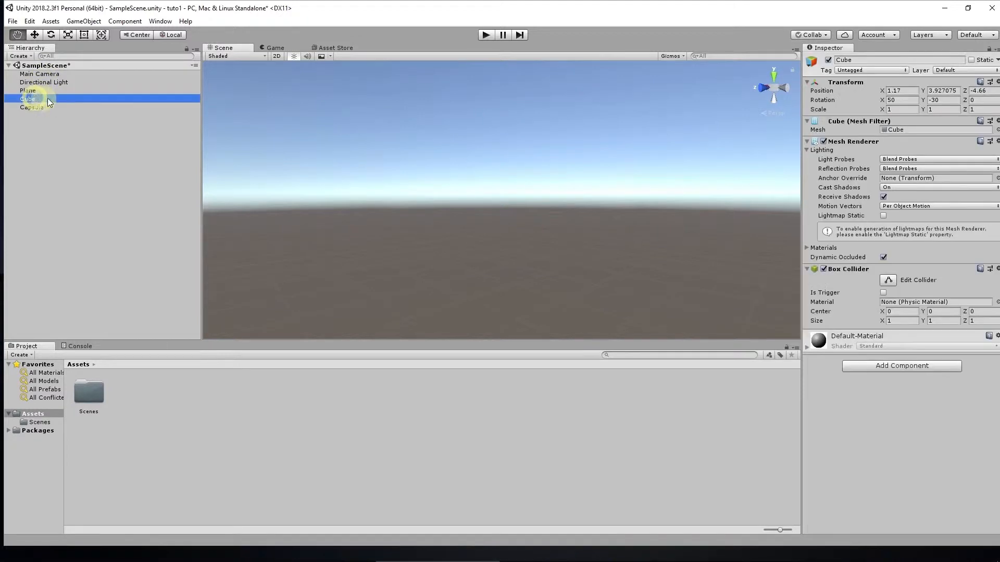
double_click(51, 98)
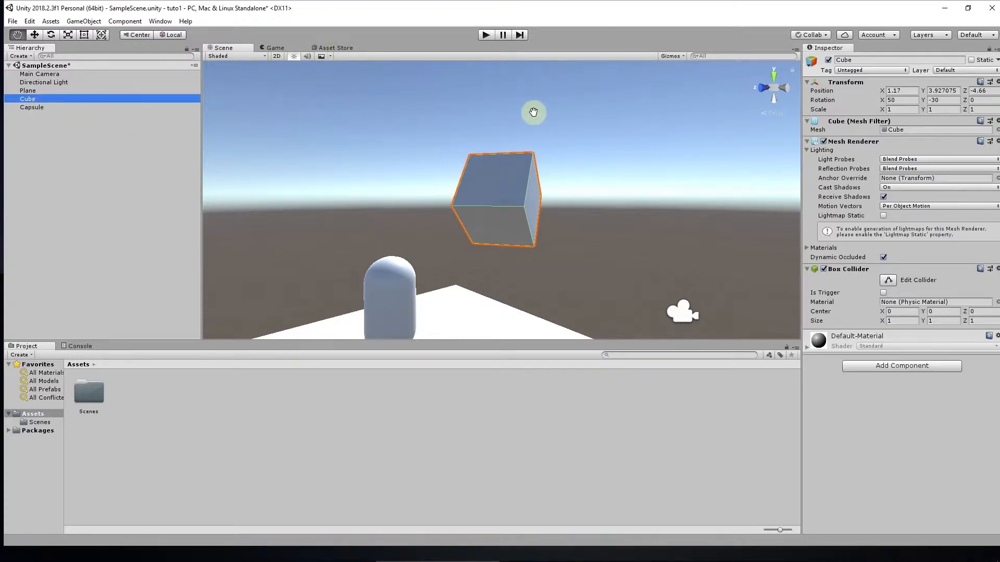
left_click(39, 107)
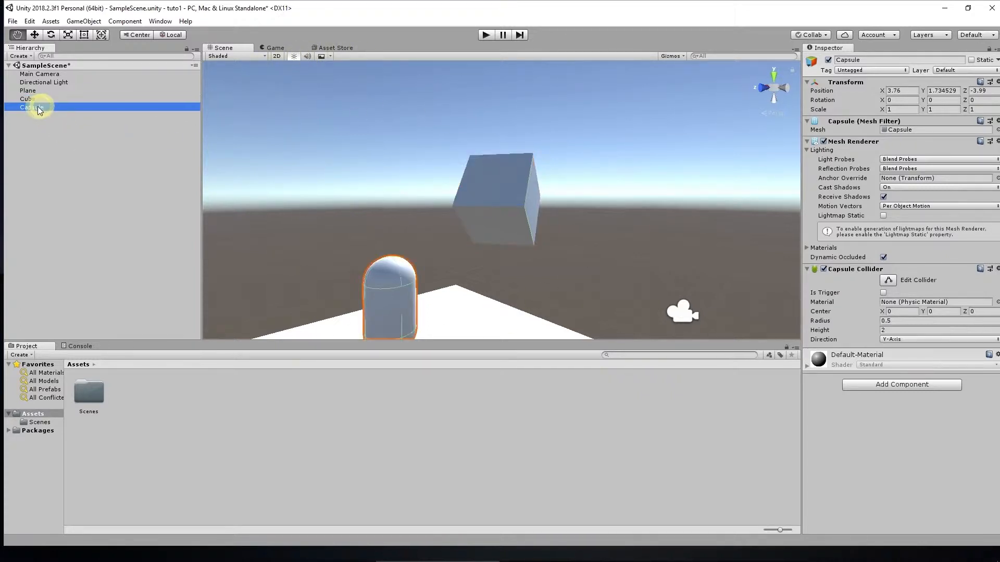
double_click(37, 107)
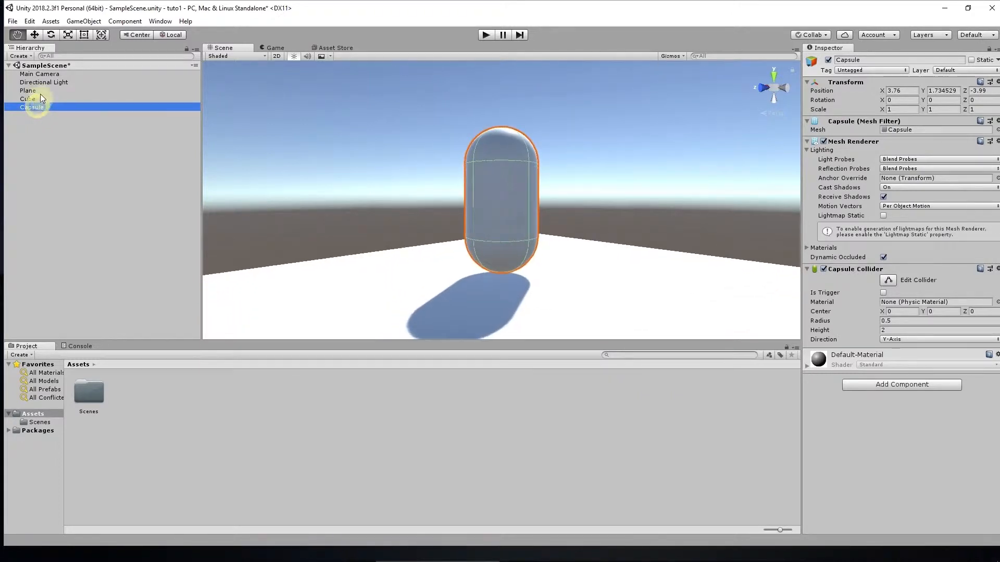
left_click(37, 91)
double_click(37, 91)
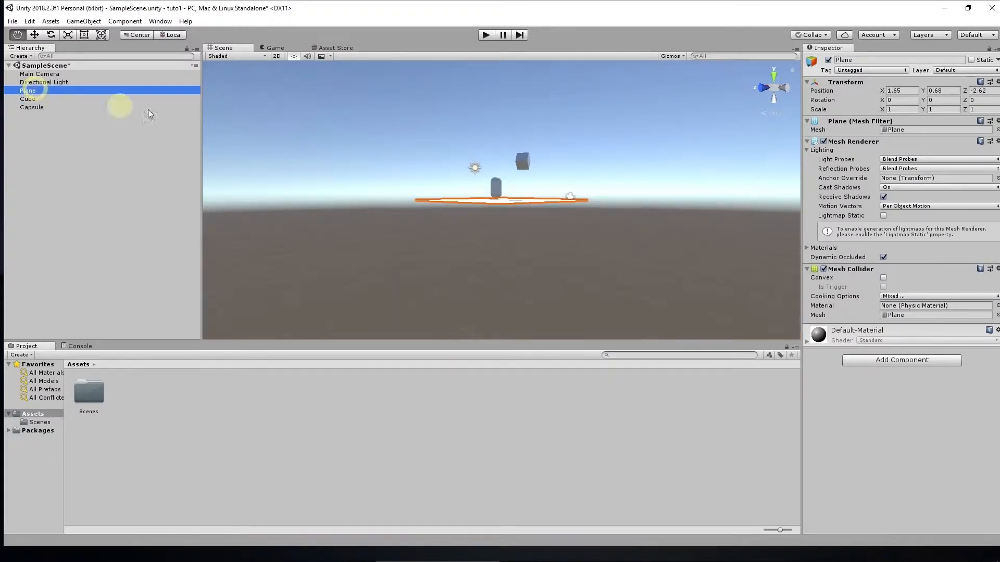
left_click_drag(410, 120, 393, 237)
double_click(65, 90)
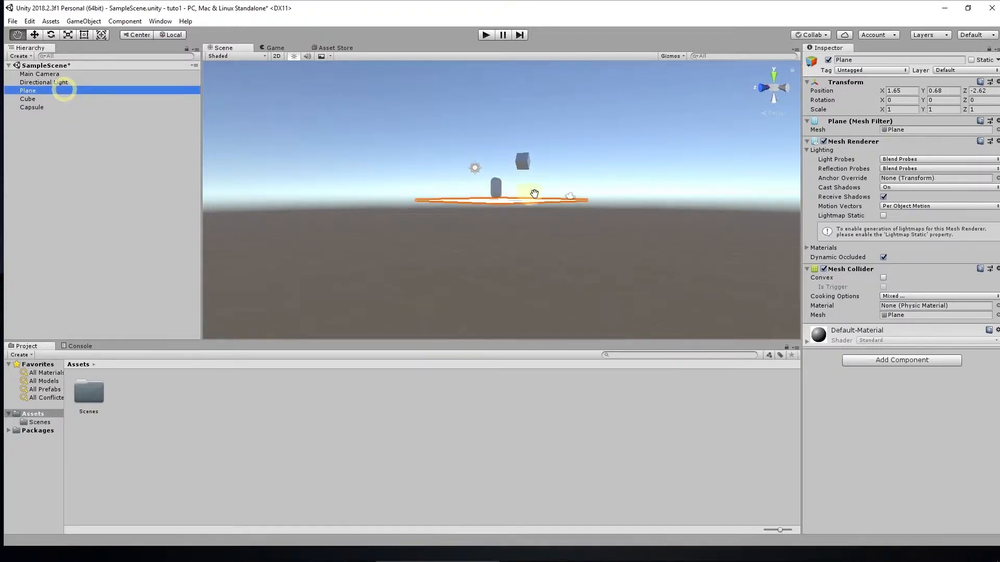
double_click(38, 99)
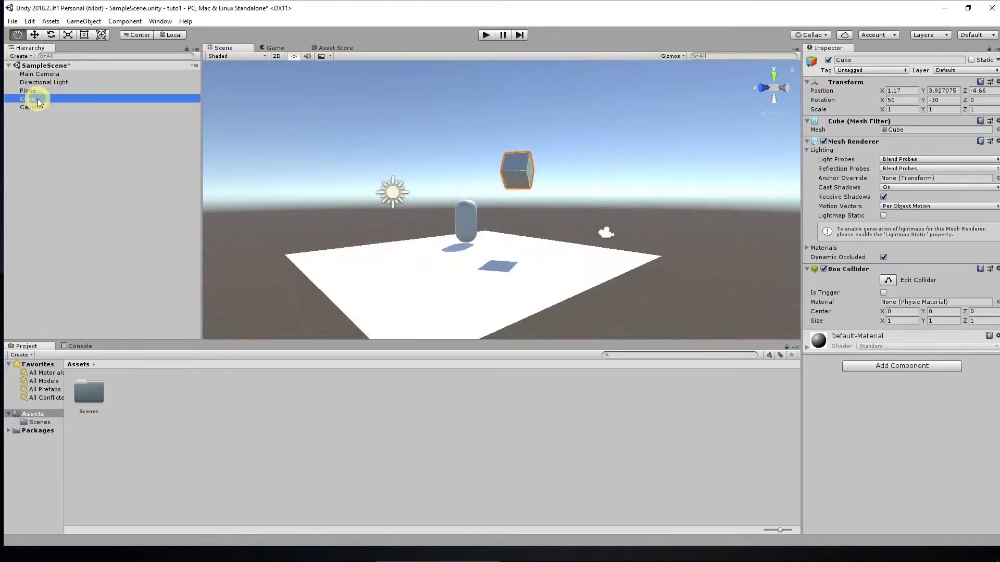
left_click(41, 107)
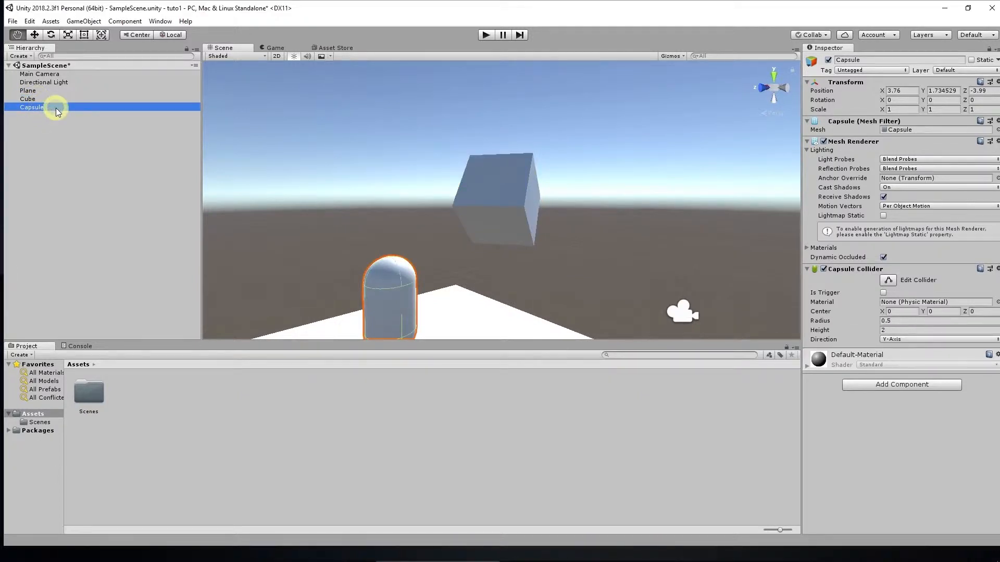
double_click(55, 107)
Examine the capsule and its surroundings from different angles and distances.
right_click_drag(325, 105, 346, 172)
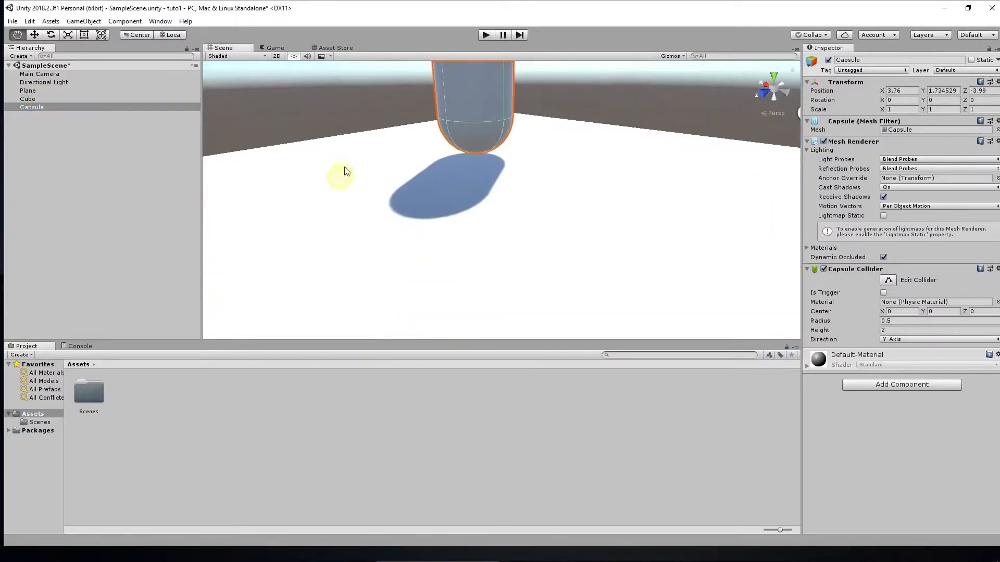
left_click_drag(345, 168, 330, 266)
scroll(335, 242, "down", 5)
left_click_drag(385, 216, 283, 268)
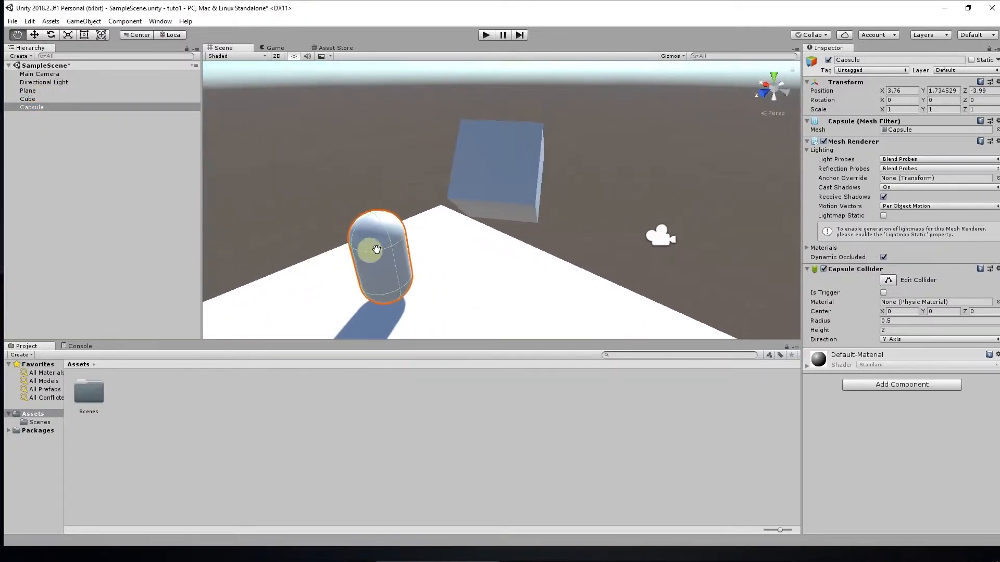
mouse_move(376, 250)
left_mouse_down()
mouse_move(308, 284)
mouse_move(393, 230)
mouse_move(379, 255)
left_mouse_up()
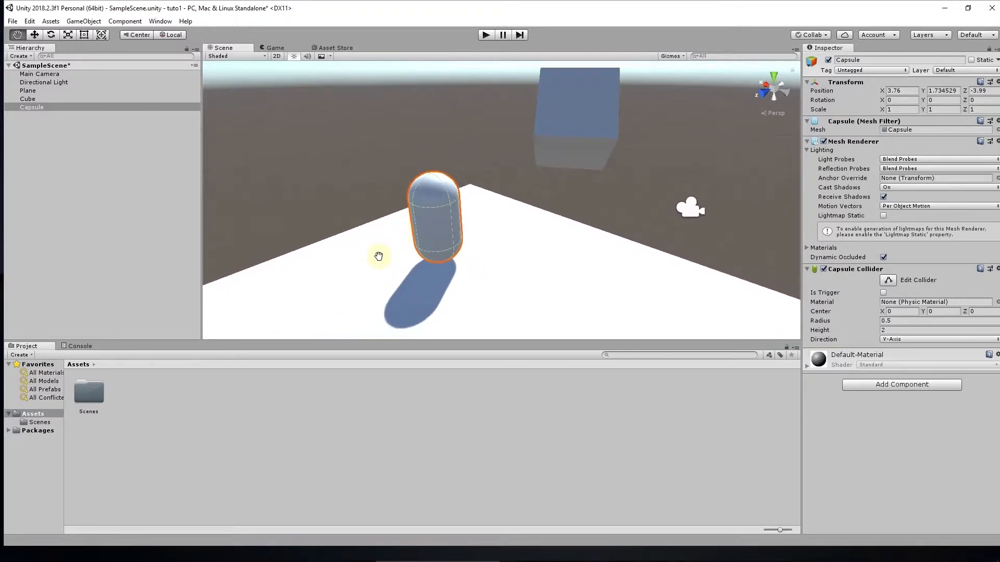
right_click_drag(381, 257, 494, 215)
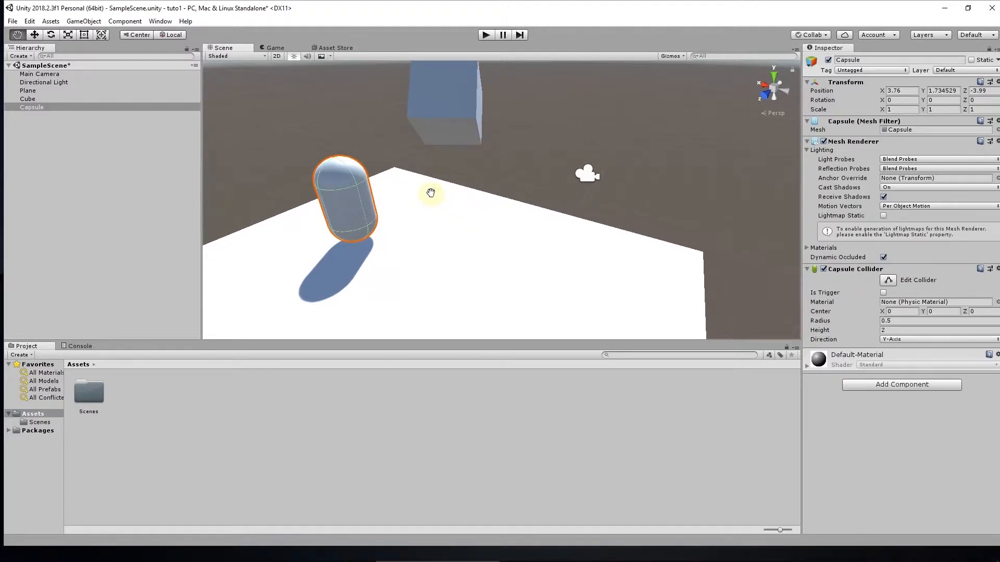
left_click_drag(430, 192, 416, 237)
scroll(466, 235, "down", 5)
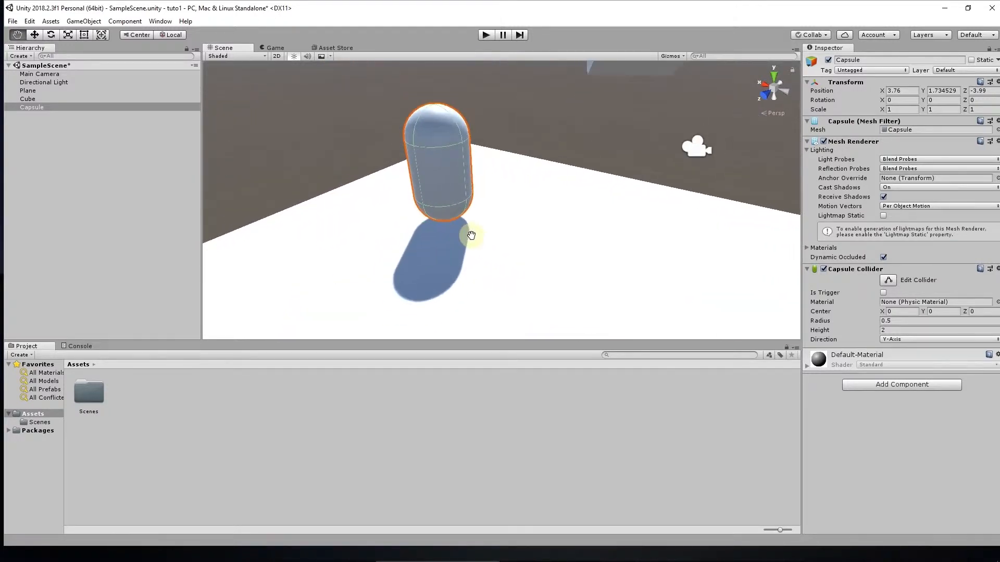
scroll(467, 238, "up", 2)
scroll(468, 242, "up", 2)
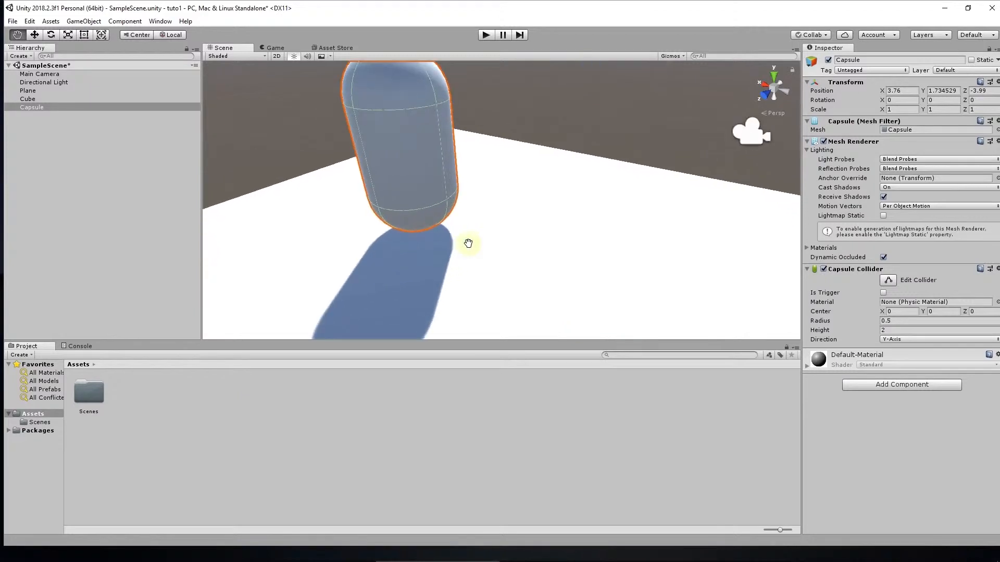
scroll(468, 242, "down", 6)
scroll(466, 244, "up", 3)
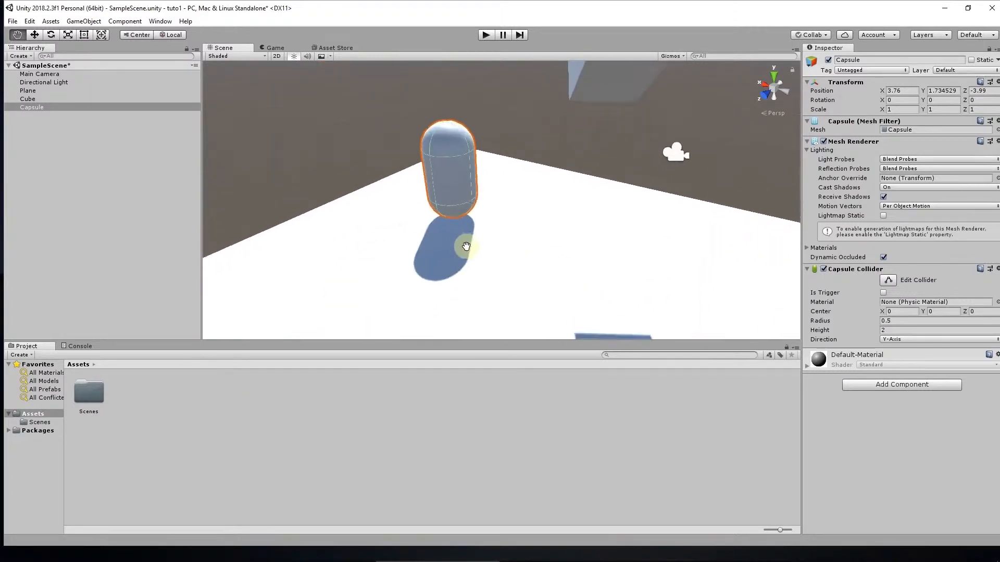
scroll(468, 245, "down", 6)
Examine the cube's properties, including its name, Box Collider center and Light Probes options.
left_click(590, 156)
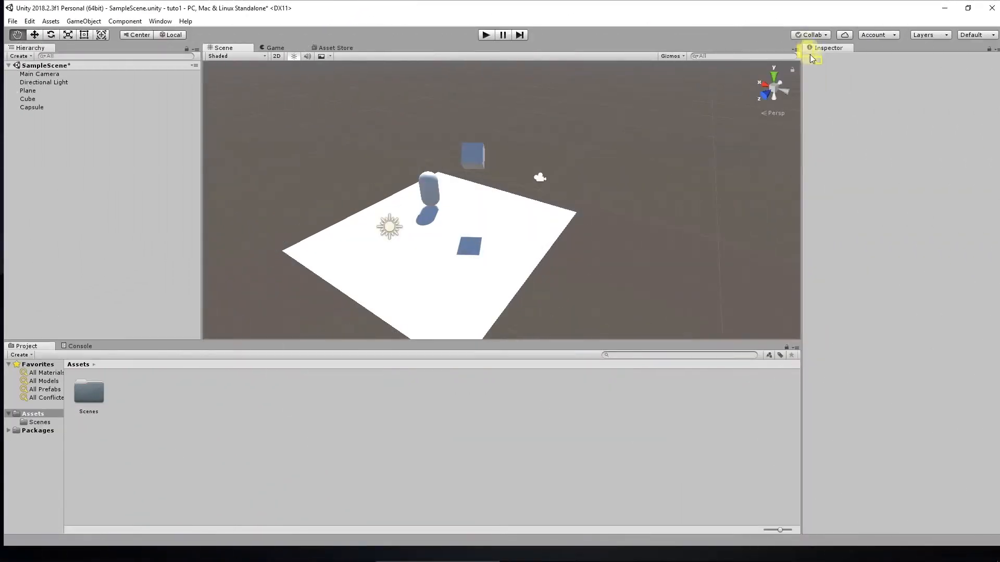
left_click_drag(807, 51, 987, 525)
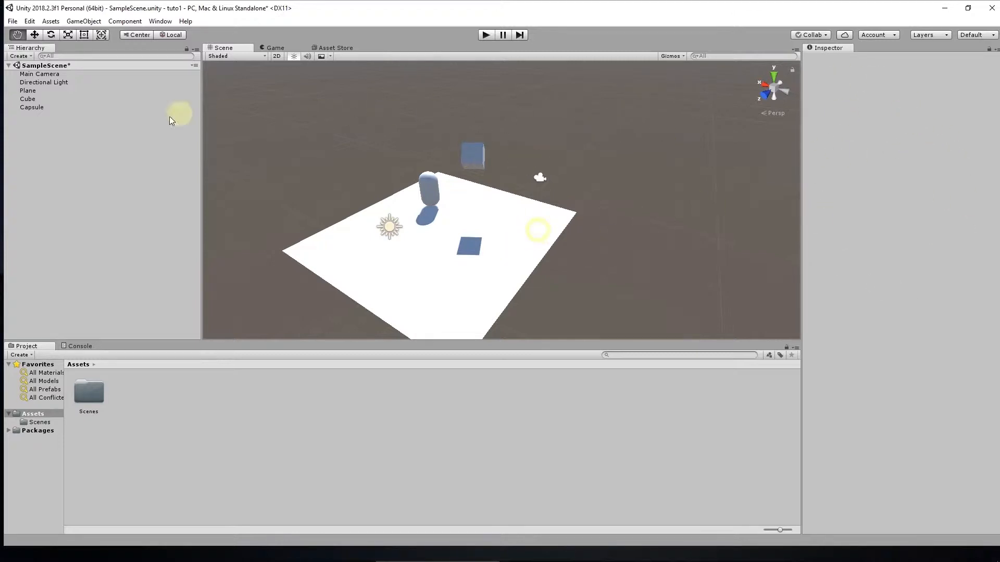
left_click(33, 98)
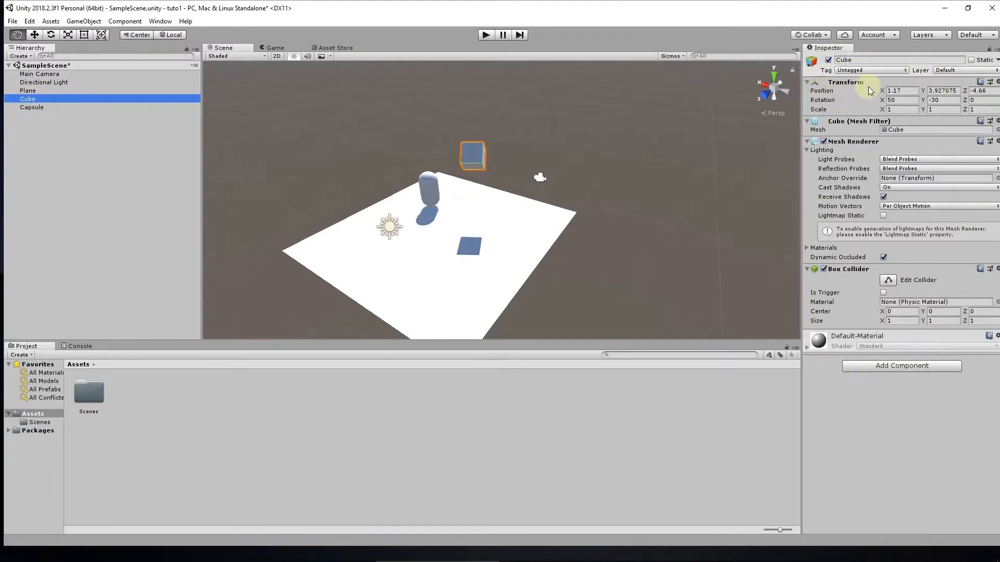
left_click(847, 60)
left_click(897, 311)
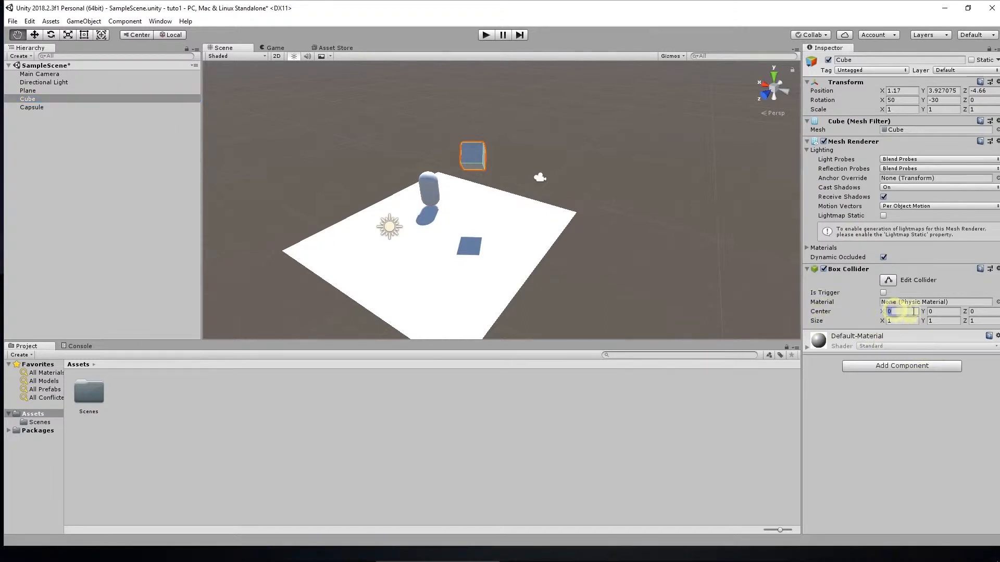
left_click(938, 312)
left_click(911, 159)
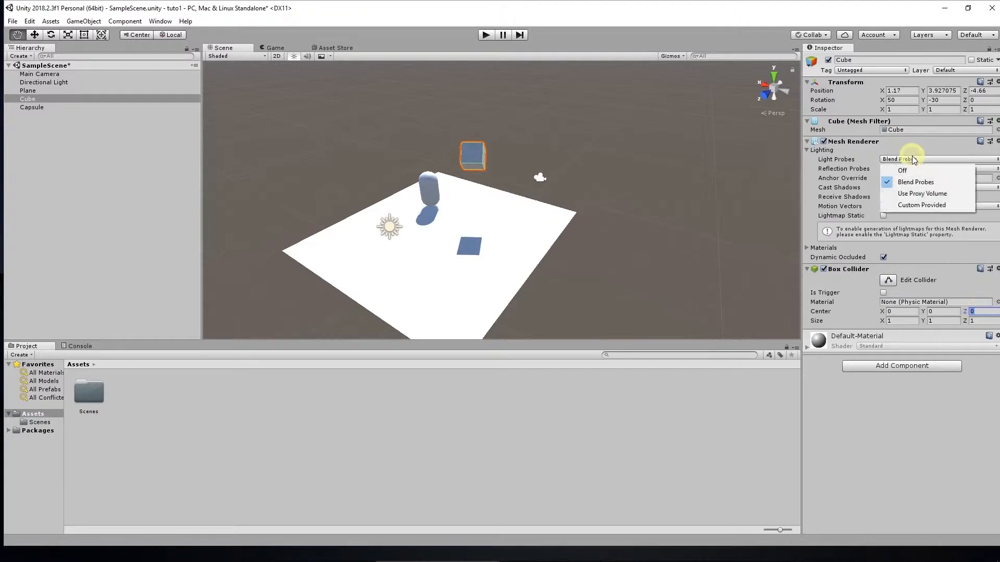
left_click(911, 429)
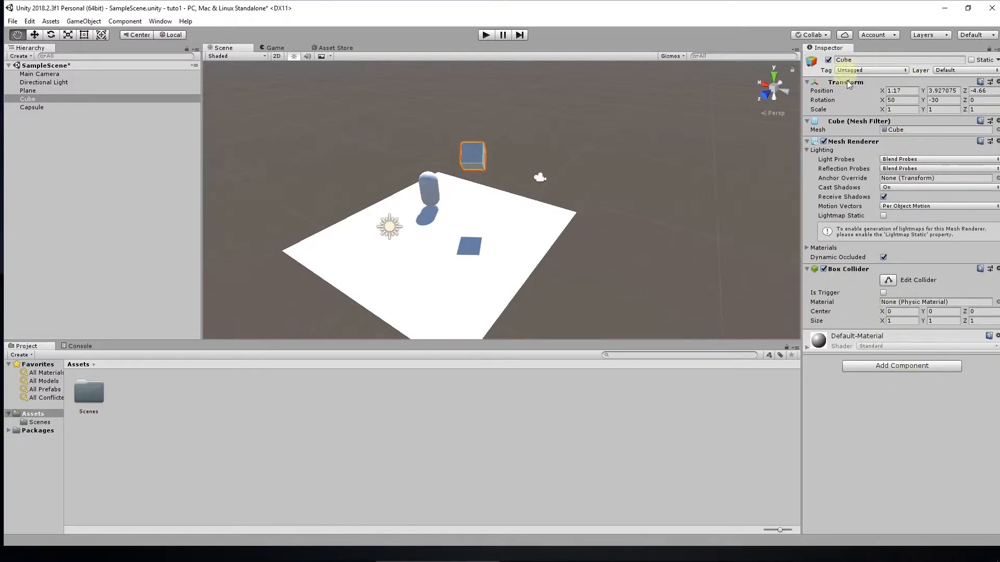
left_click(56, 151)
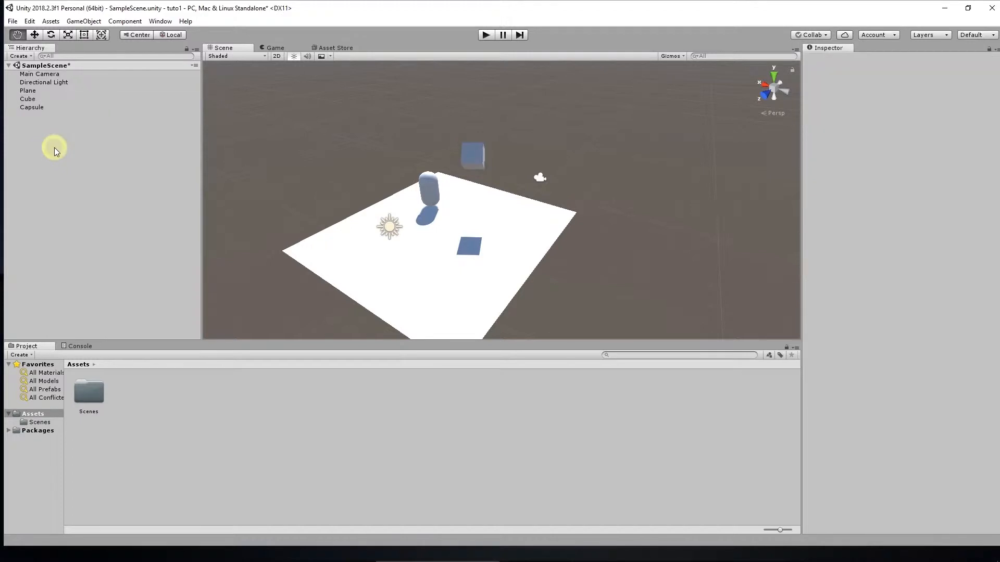
right_click(55, 142)
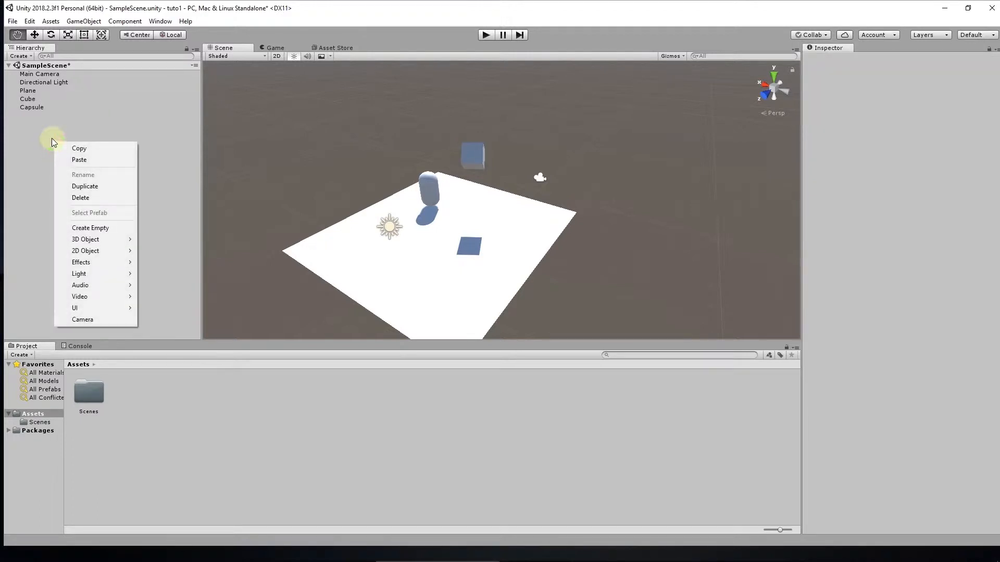
left_click(101, 228)
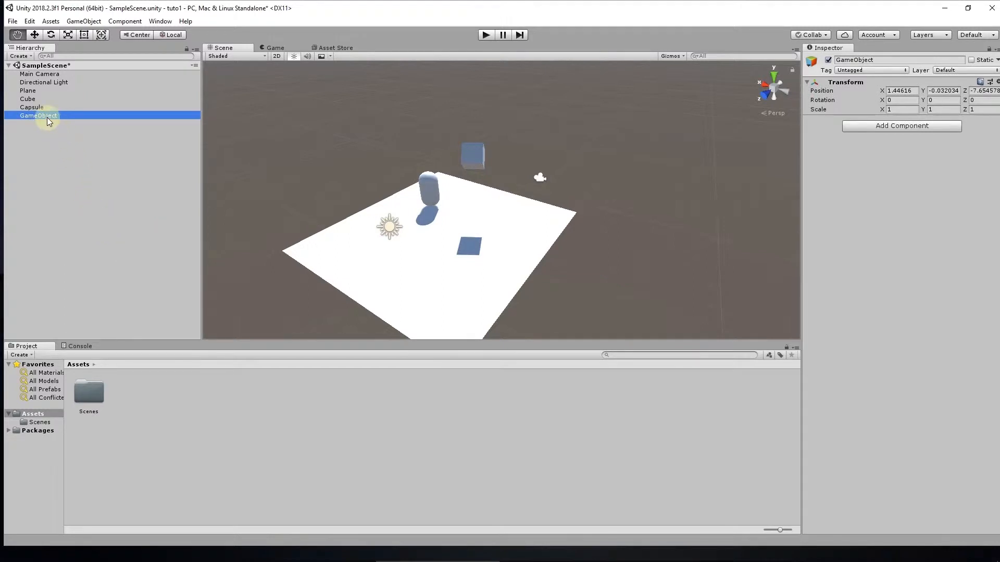
key("Delete")
Create an empty game object in the scene and center the view on it.
right_click(43, 129)
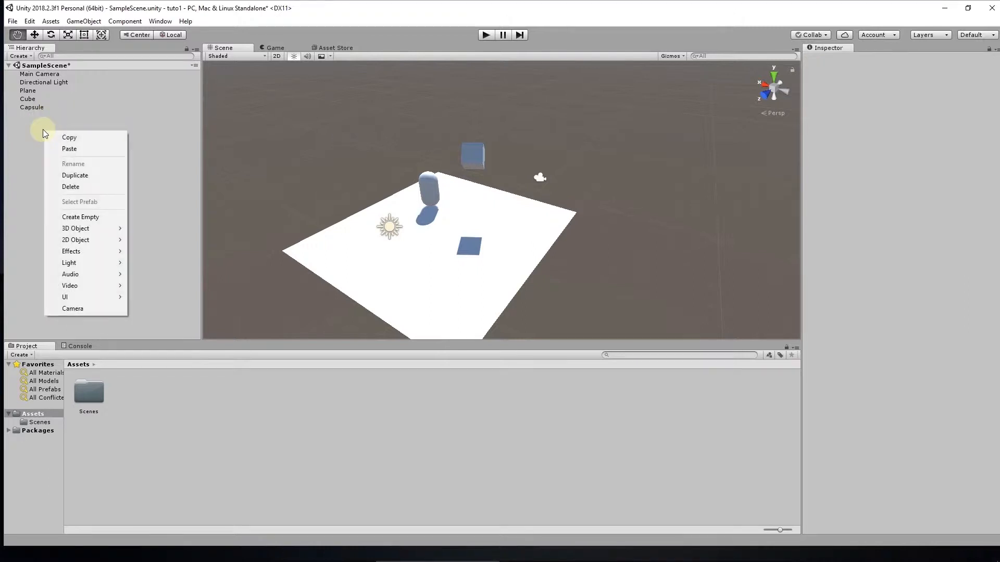
left_click(92, 217)
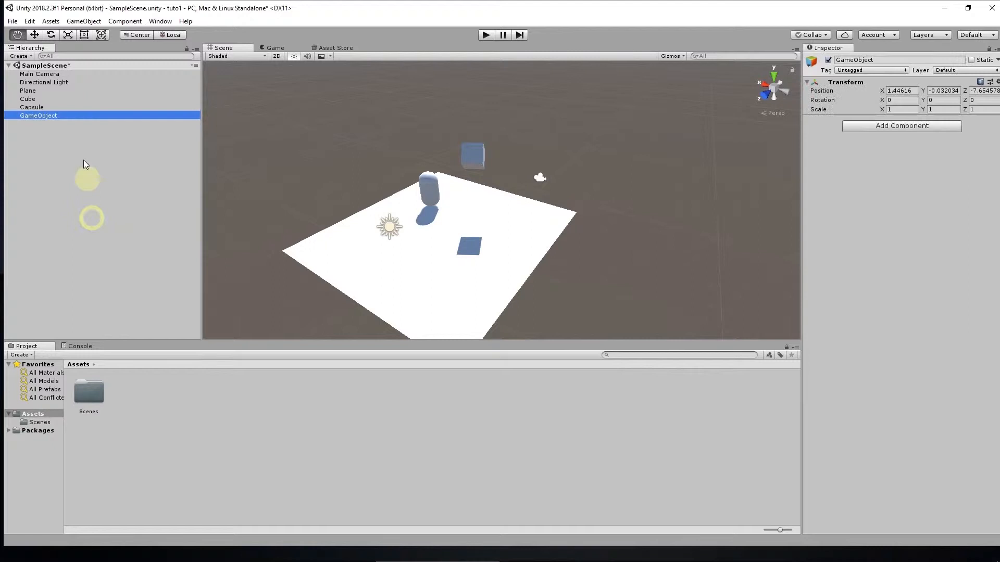
double_click(55, 117)
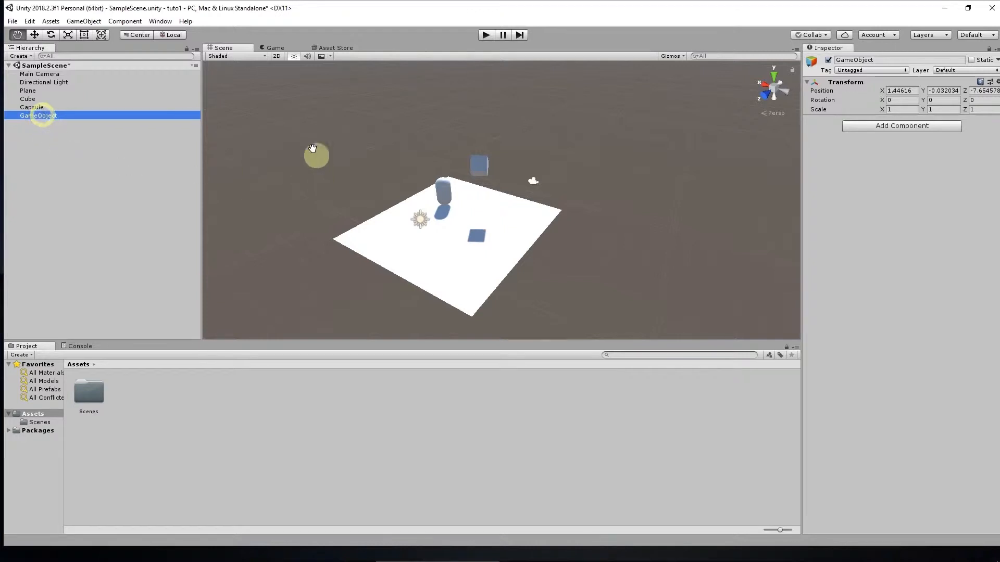
left_click_drag(316, 156, 545, 229)
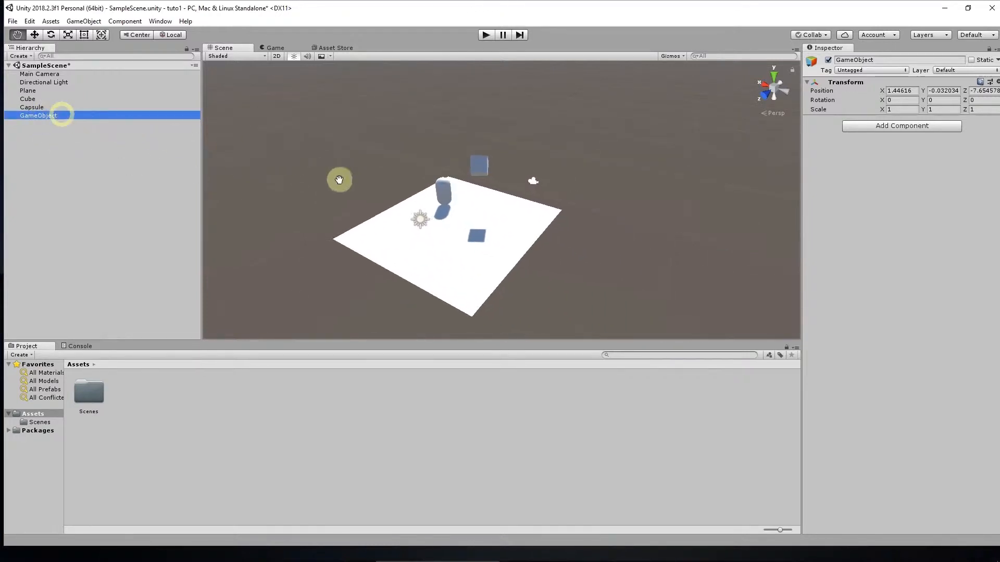
scroll(339, 179, "up", 2)
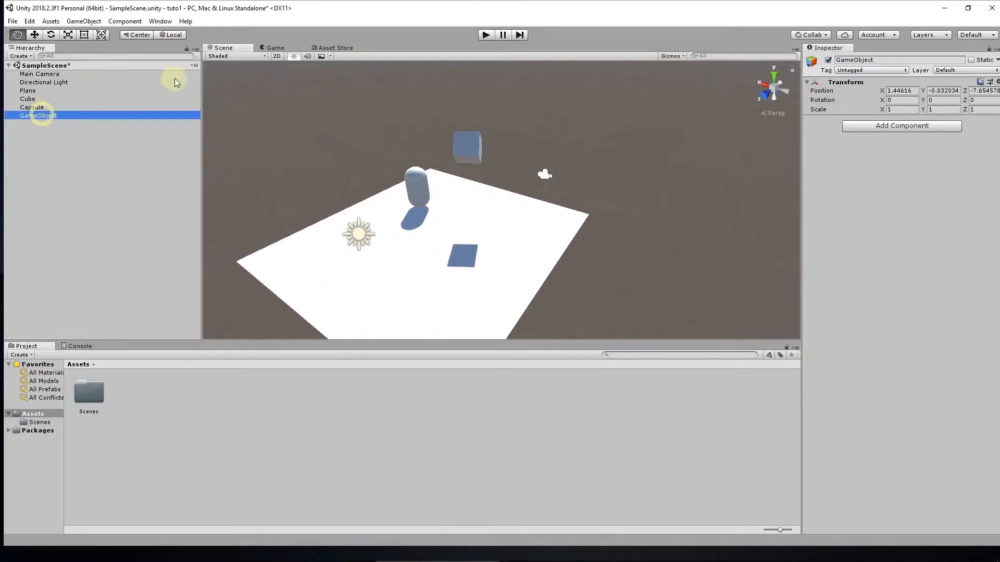
Move the empty game object off the plane to about X -5.4 and Y 0.27.
left_click(34, 34)
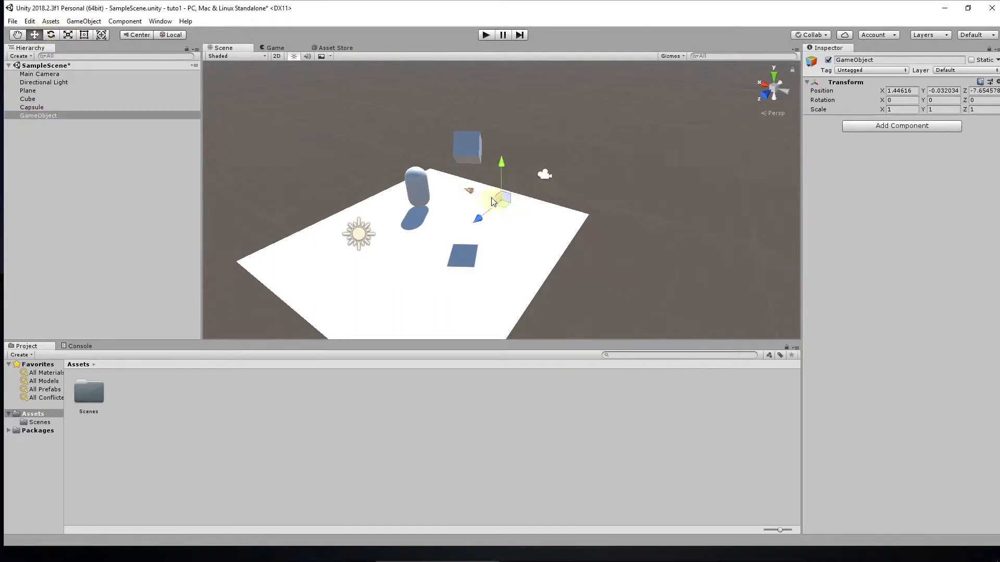
left_click_drag(471, 191, 572, 230)
key("f")
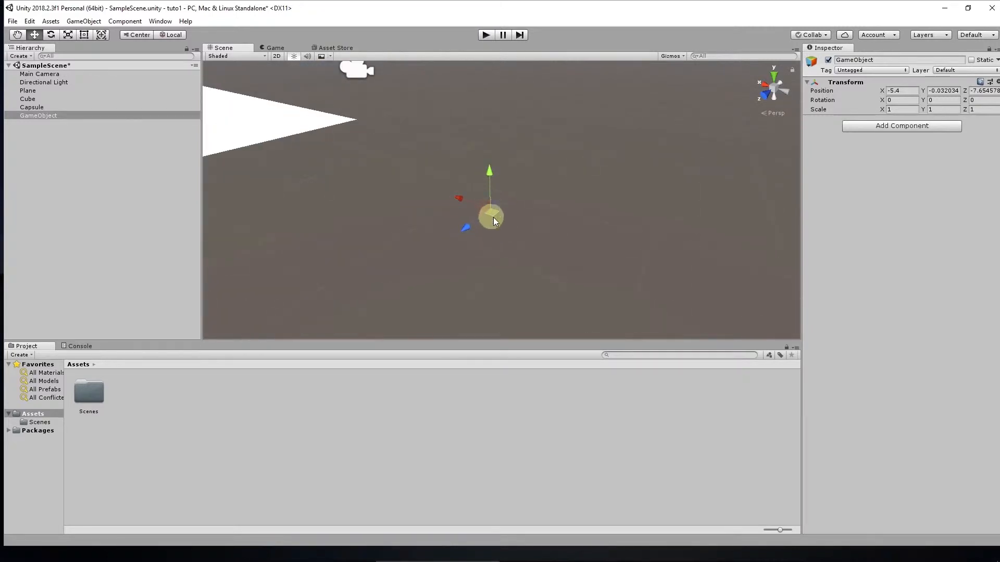
double_click(65, 113)
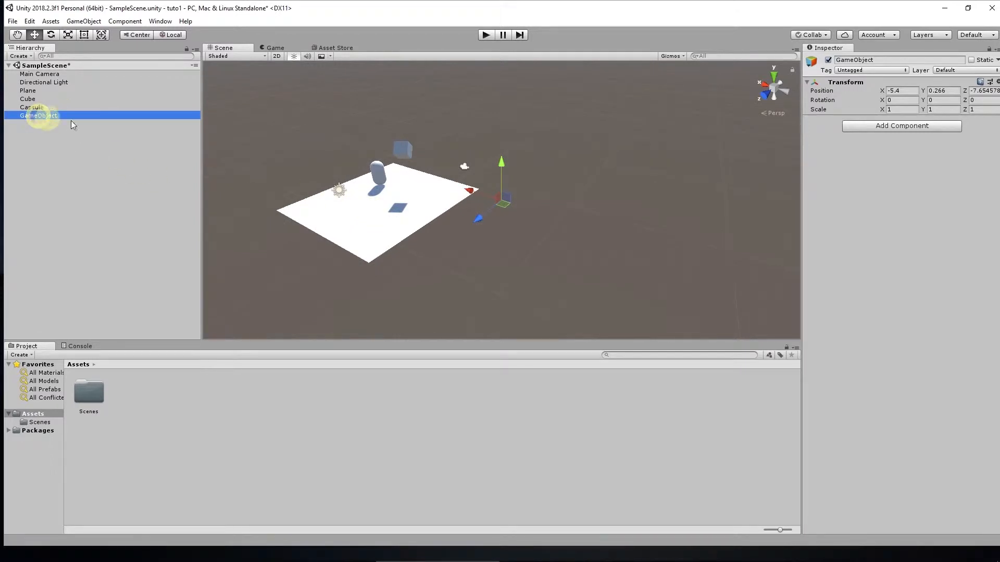
left_click_drag(499, 220, 404, 214, "alt")
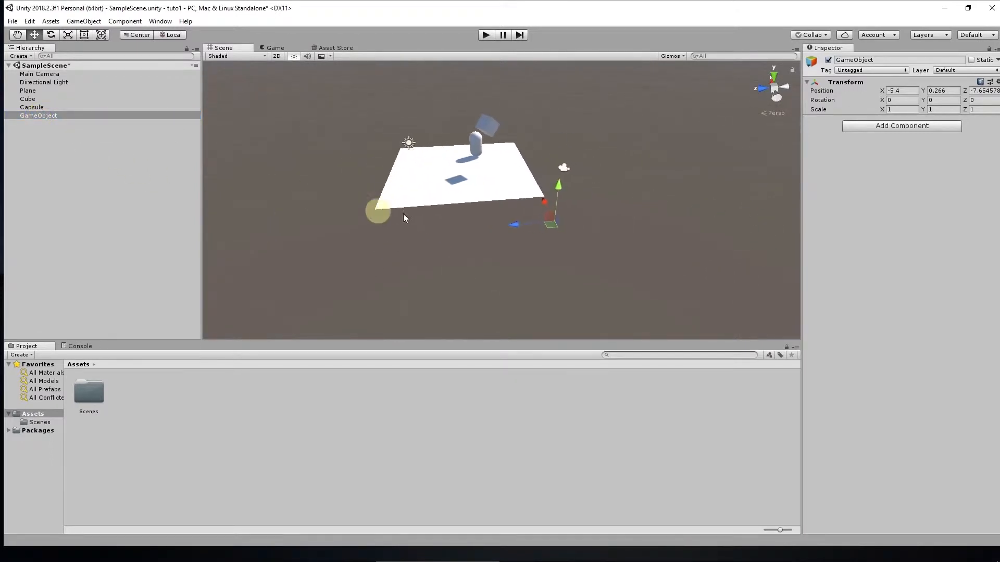
Center the view on the cube and shift its position to X 1.31 and Y 3.99.
left_click(48, 116)
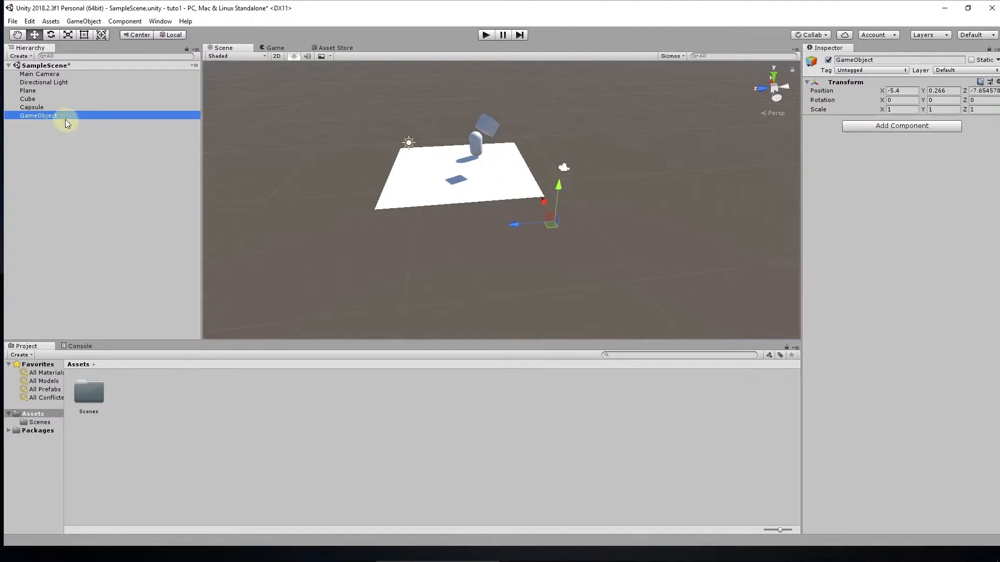
left_click(36, 99)
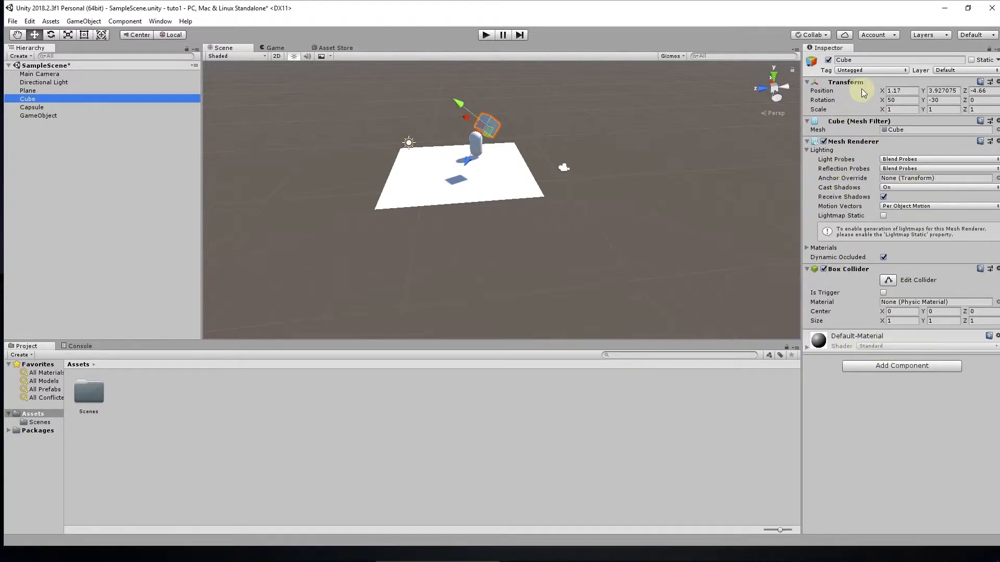
double_click(115, 98)
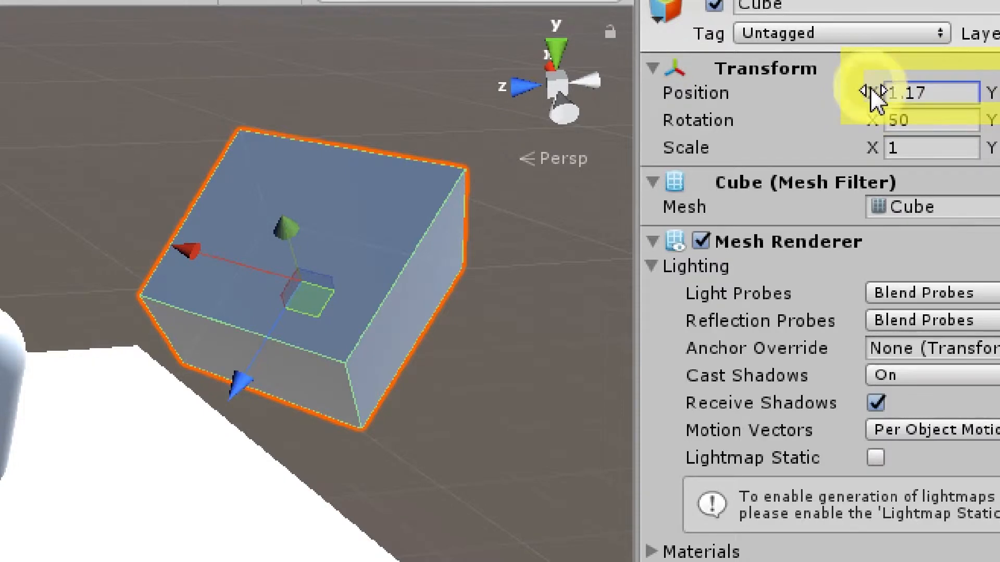
left_click_drag(881, 91, 859, 83)
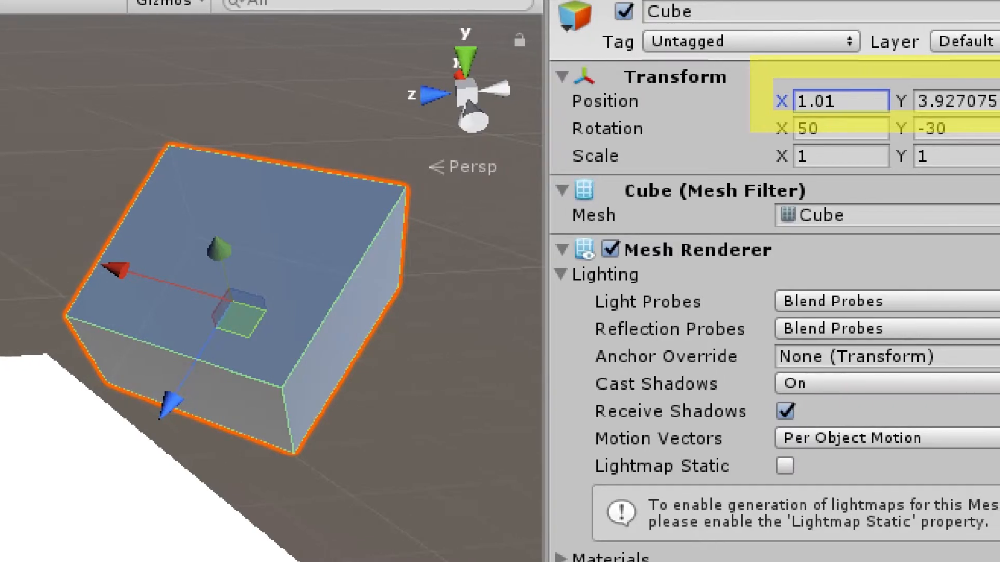
left_click(901, 99)
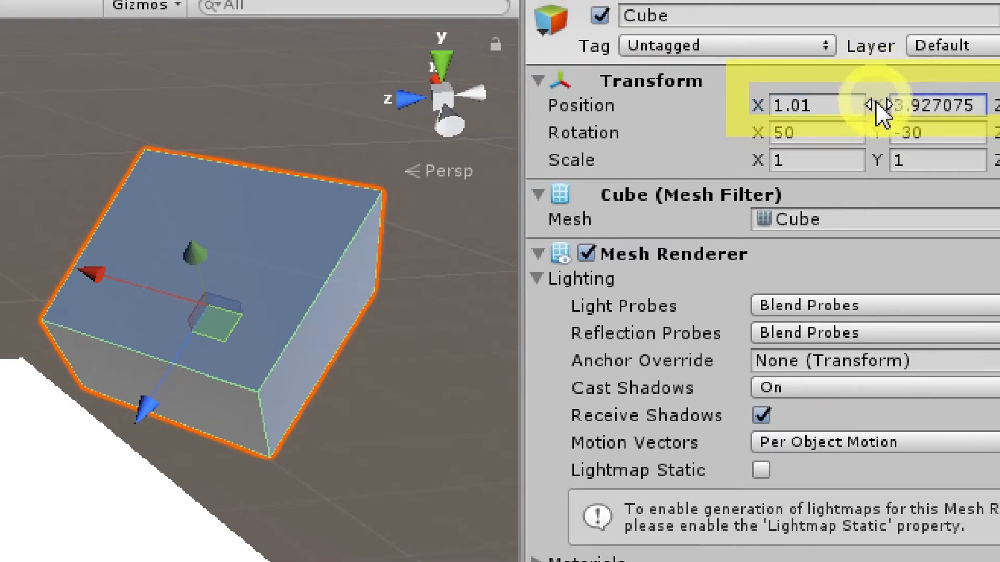
left_click_drag(879, 104, 854, 109)
mouse_move(765, 102)
left_mouse_down()
mouse_move(736, 100)
mouse_move(769, 101)
left_mouse_up()
mouse_move(886, 108)
left_mouse_down()
mouse_move(897, 112)
mouse_move(885, 112)
left_mouse_up()
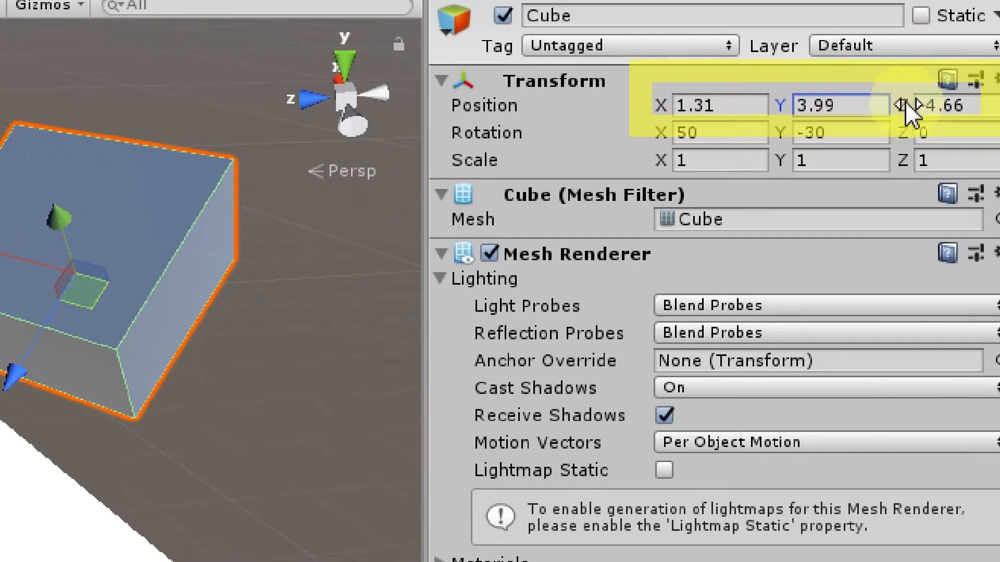
Shift the cube's position values to X 1.14, Y 4.42 and Z -4.39.
right_click_drag(271, 234, 219, 239)
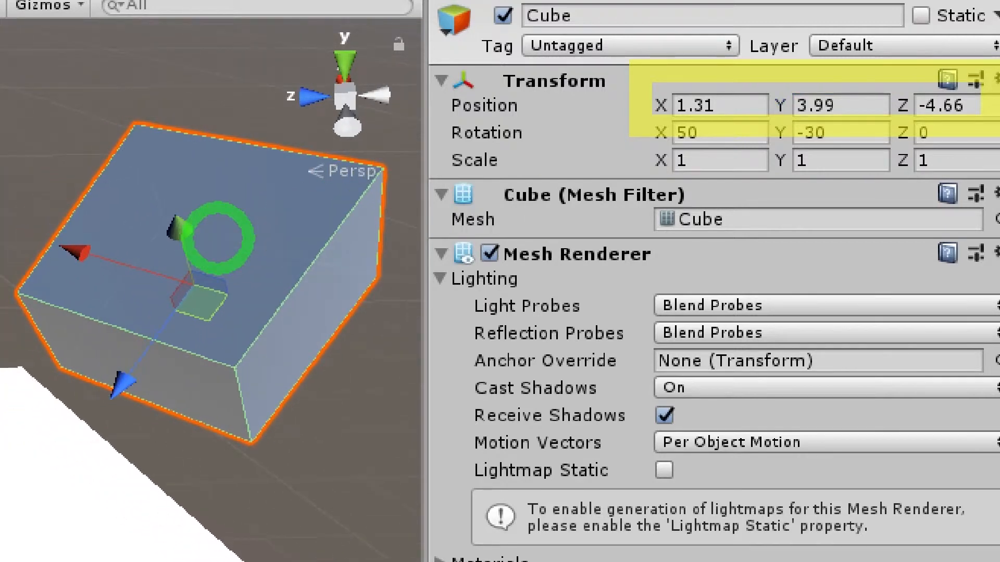
left_click_drag(906, 107, 870, 112)
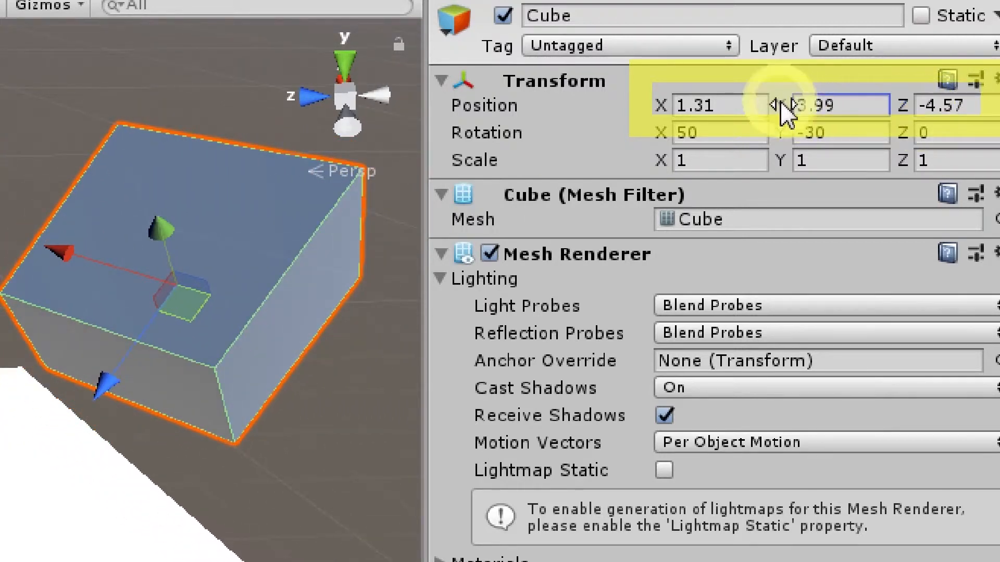
mouse_move(781, 104)
left_mouse_down()
mouse_move(810, 110)
mouse_move(794, 106)
left_mouse_up()
mouse_move(654, 105)
left_mouse_down()
mouse_move(687, 107)
mouse_move(672, 106)
left_mouse_up()
mouse_move(774, 110)
left_mouse_down()
mouse_move(750, 116)
mouse_move(780, 111)
left_mouse_up()
left_click_drag(903, 115, 897, 127)
middle_click_drag(789, 138, 601, 189)
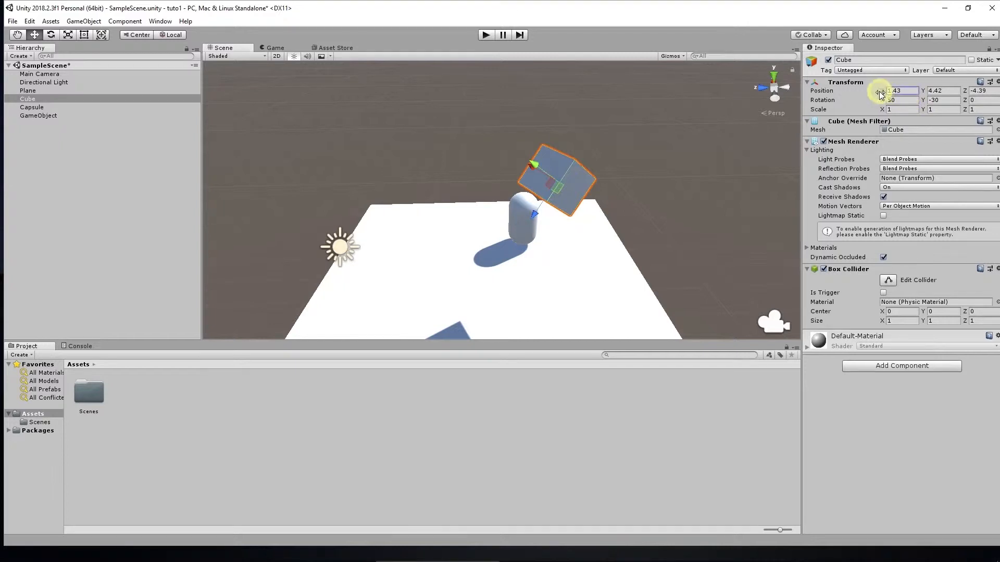
left_click_drag(880, 94, 879, 94)
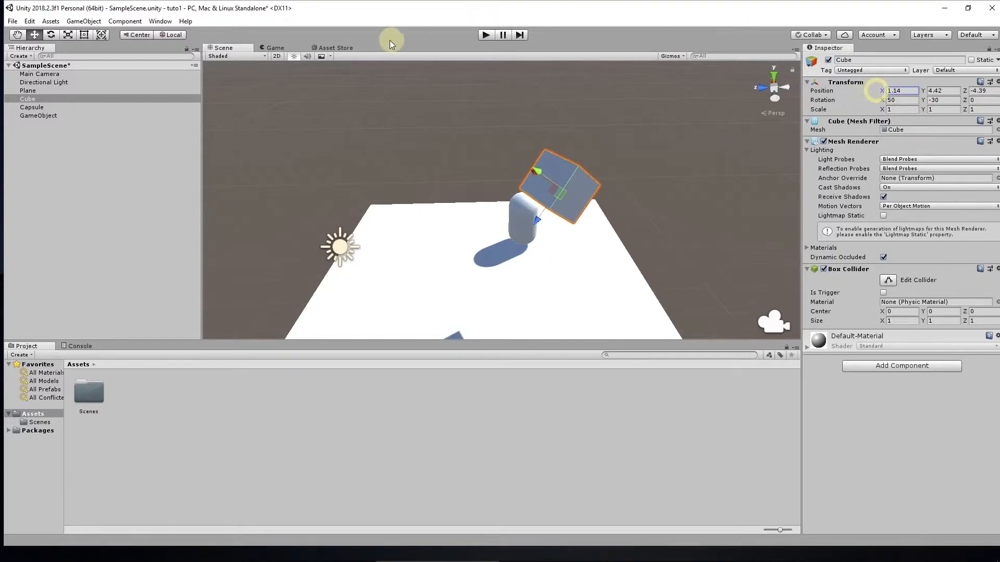
Move the cube in the scene with the Move tool to about X -0.52, Y 6.25 and Z -5.07.
left_click(18, 35)
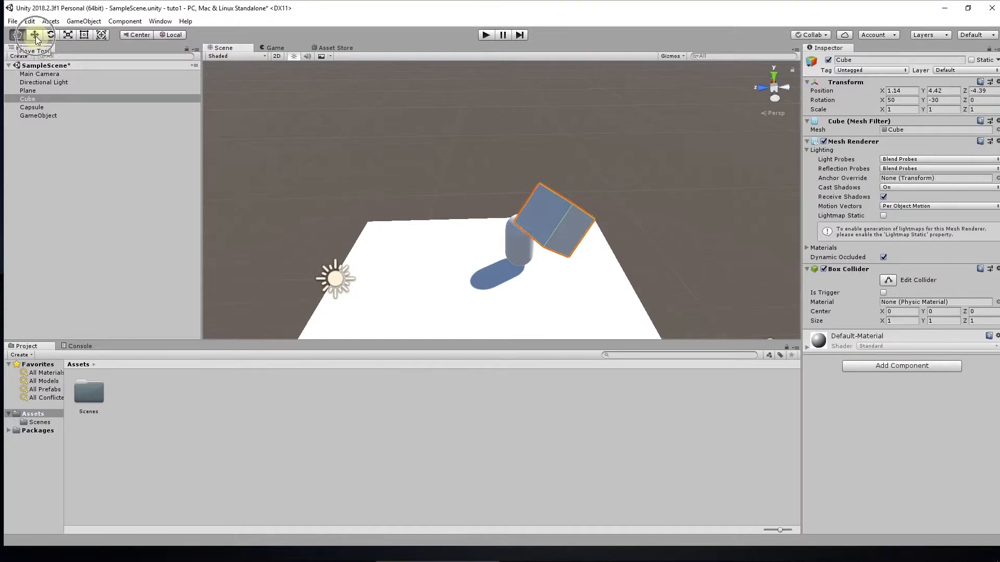
left_click(35, 35)
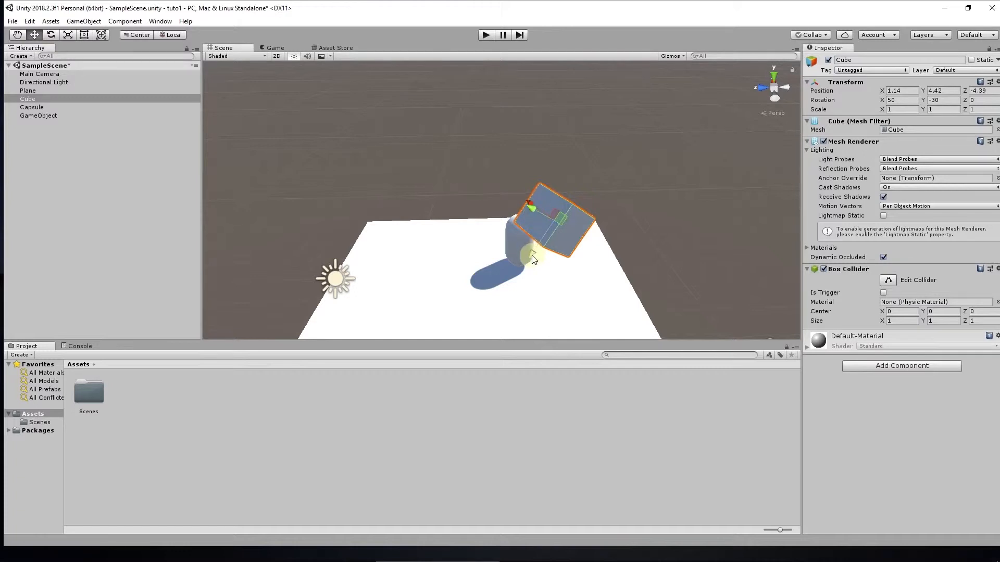
left_click_drag(533, 258, 572, 202)
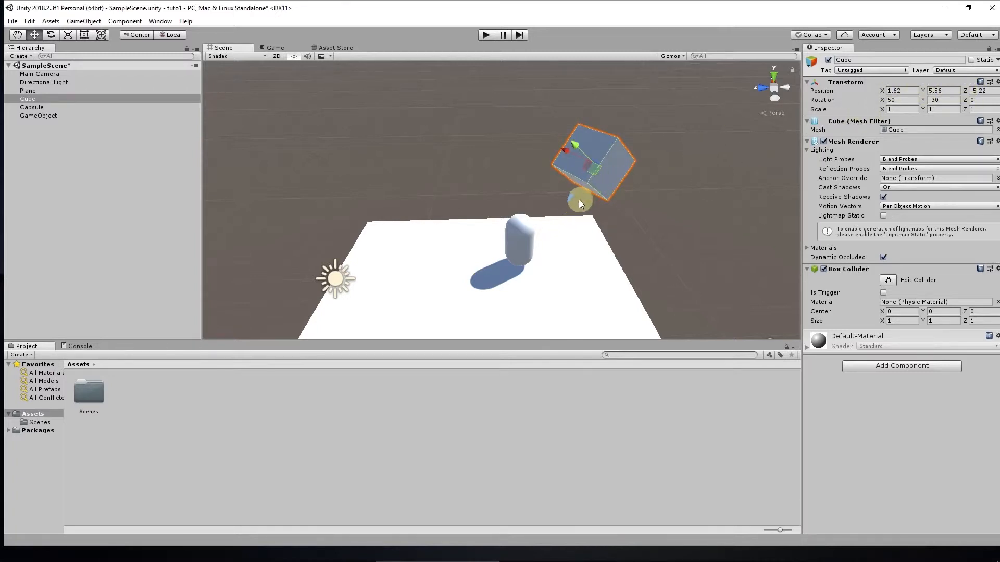
left_click_drag(576, 139, 590, 158)
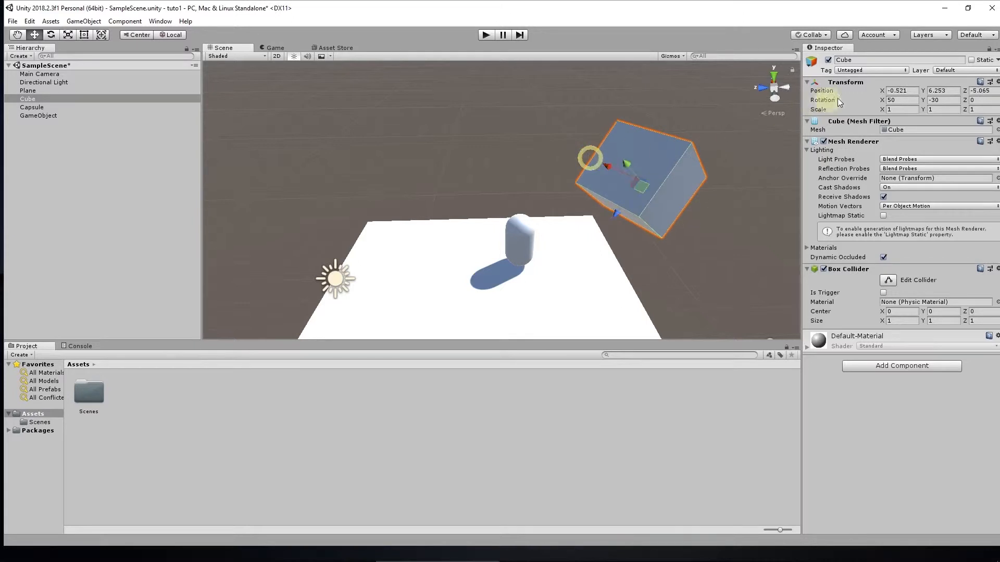
Set the cube's position to X 0, Y 0 and Z 0 and center the view on it.
left_click(898, 92)
left_click(935, 92)
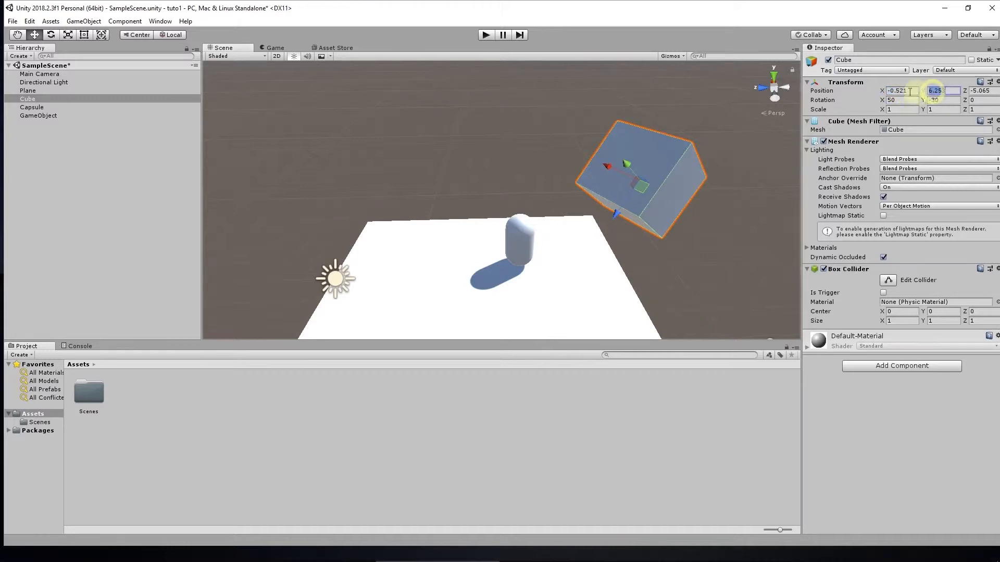
left_click(900, 91)
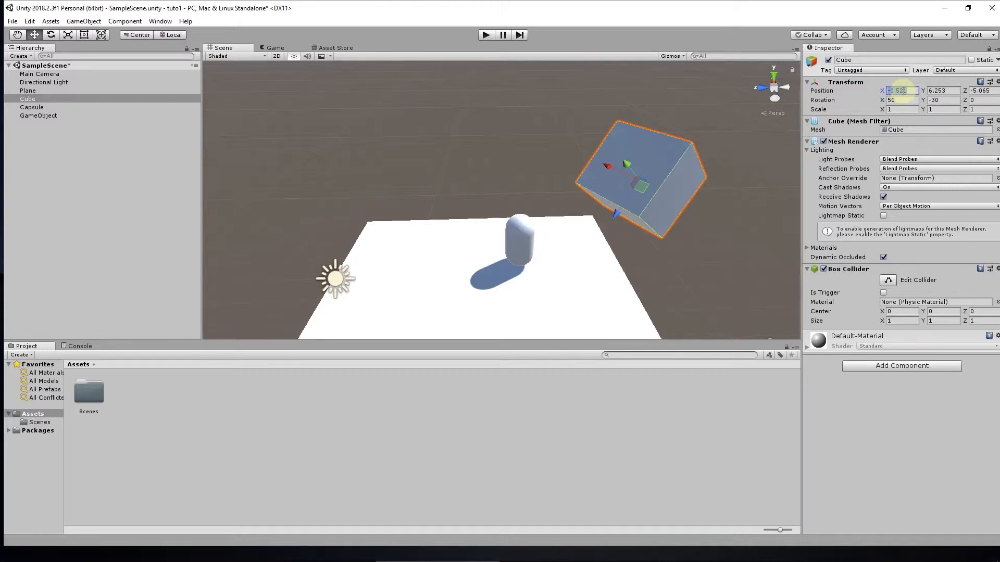
type("00")
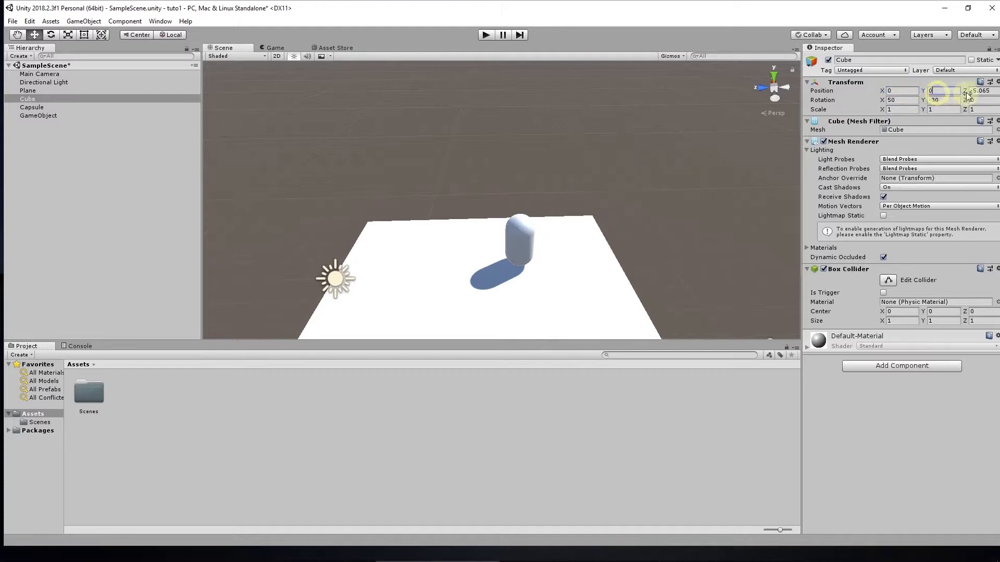
left_click(975, 91)
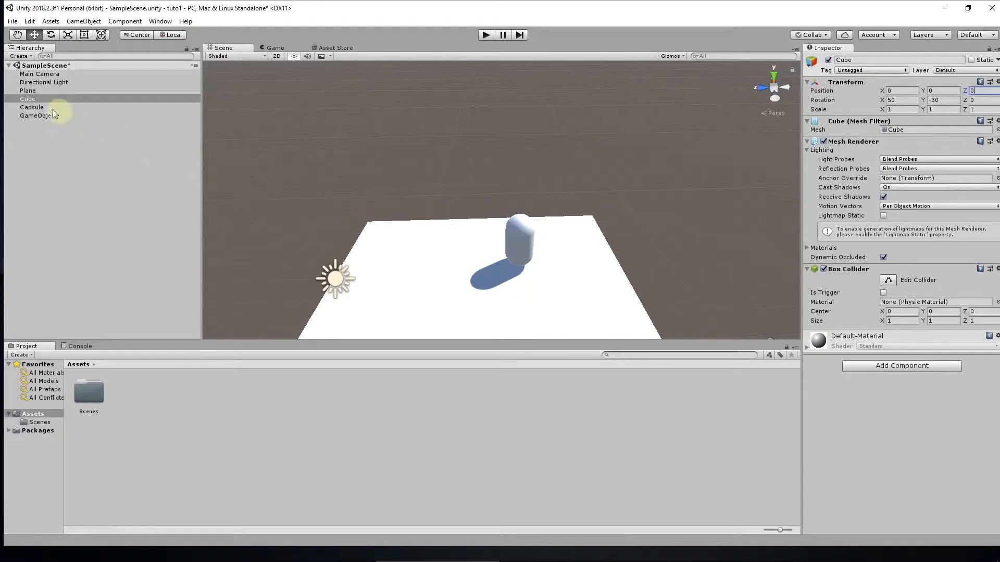
double_click(36, 100)
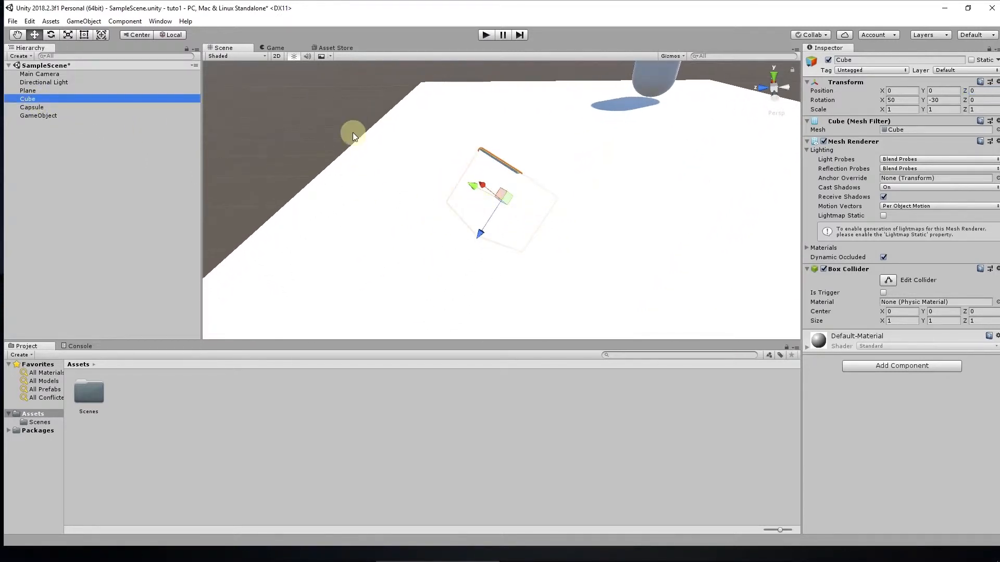
Rotate the cube on all three axes, reaching X 37.6 and Z -9.1.
left_click(897, 100)
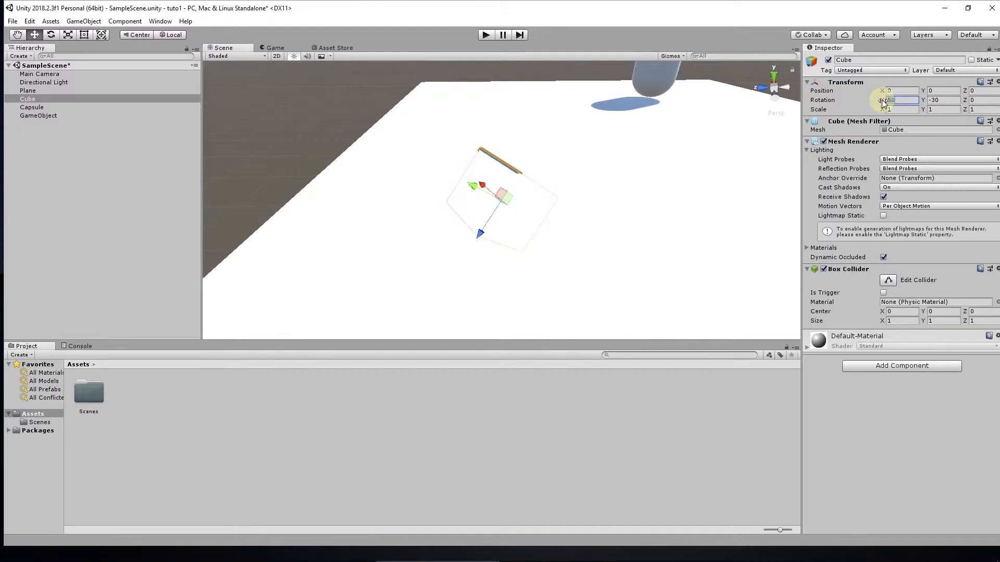
mouse_move(883, 102)
left_mouse_down()
mouse_move(846, 100)
mouse_move(883, 102)
left_mouse_up()
mouse_move(883, 102)
left_mouse_down()
mouse_move(473, 100)
mouse_move(877, 107)
left_mouse_up()
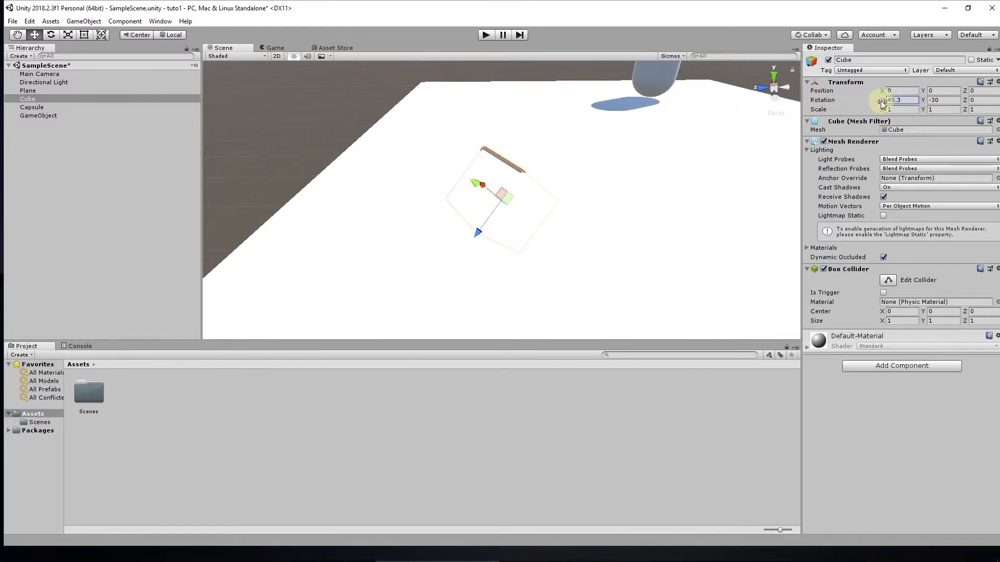
left_click_drag(879, 104, 800, 104)
left_click_drag(964, 100, 932, 107)
Lower the plane beneath the cube to about Y -1.21.
left_click(40, 91)
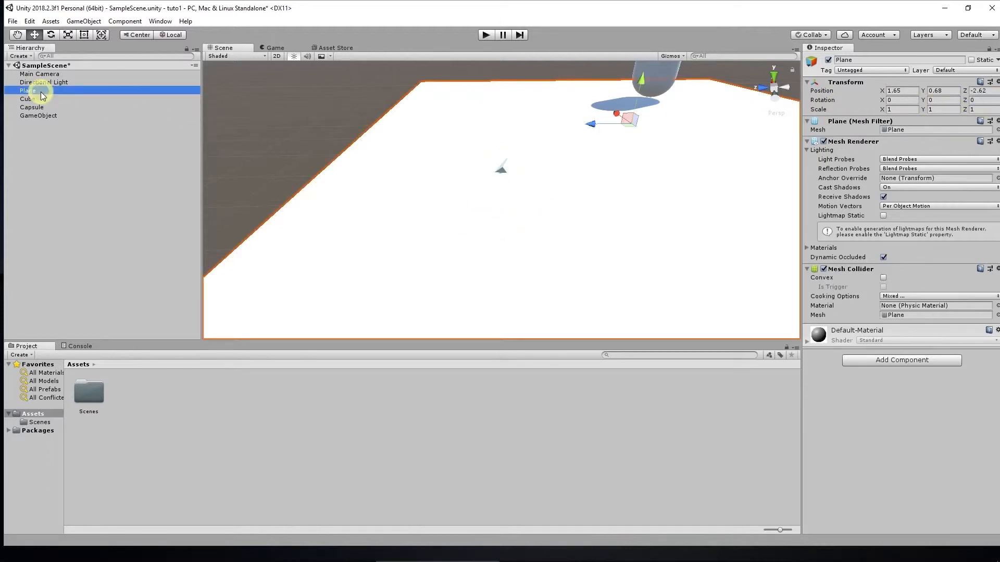
left_click_drag(646, 79, 621, 167)
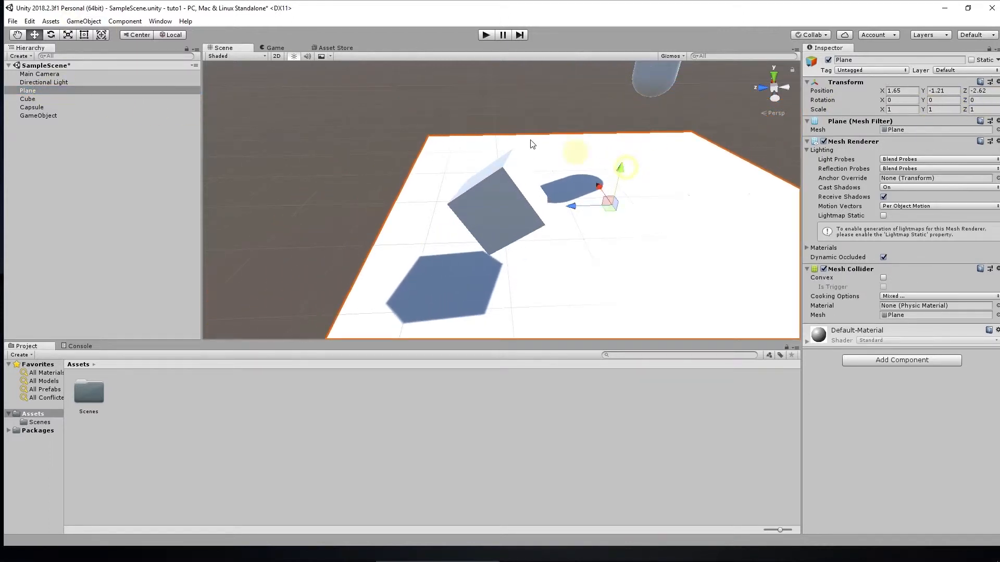
Rotate the cube to X 35.43, Y 19.22 and Z -67.2.
left_click(40, 99)
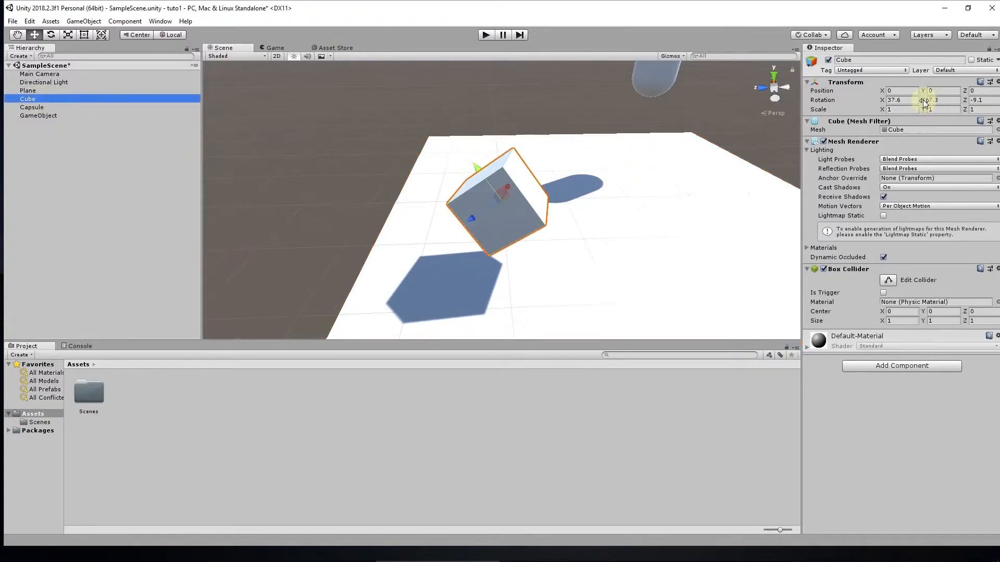
left_click_drag(922, 100, 864, 111)
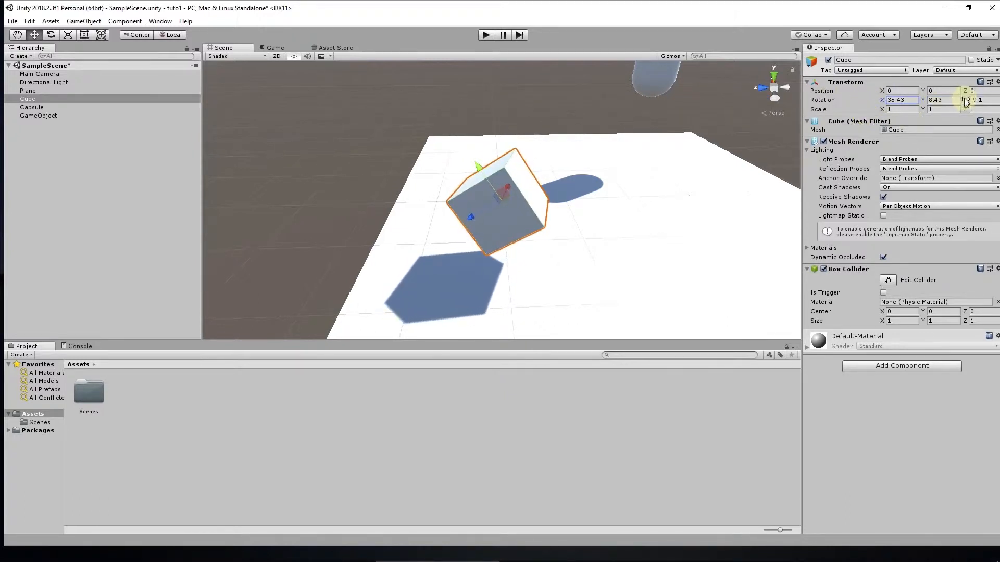
left_click_drag(966, 101, 798, 106)
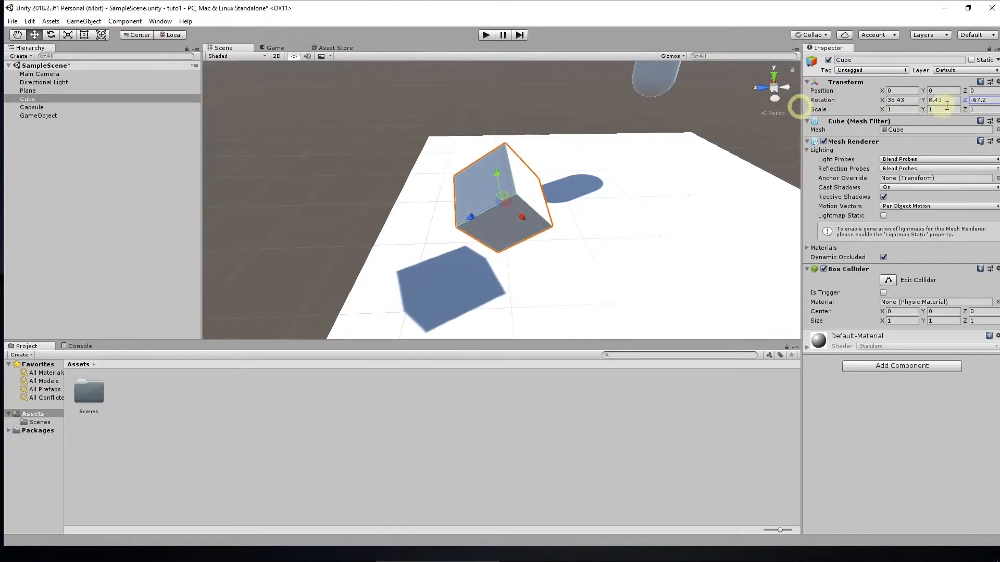
left_click_drag(922, 100, 987, 100)
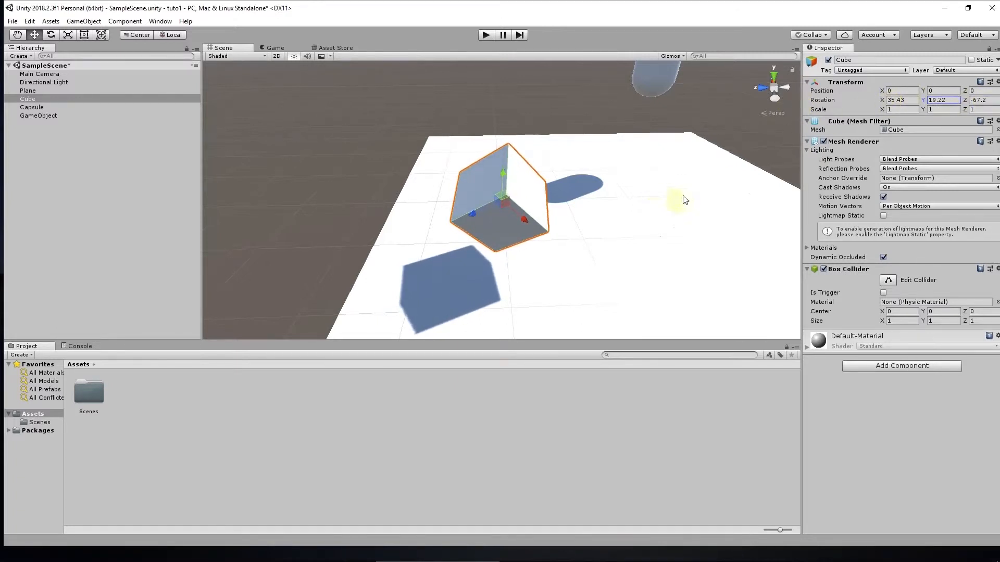
Reset the cube's rotation to X 0, Y 0 and Z 0.
left_click(892, 100)
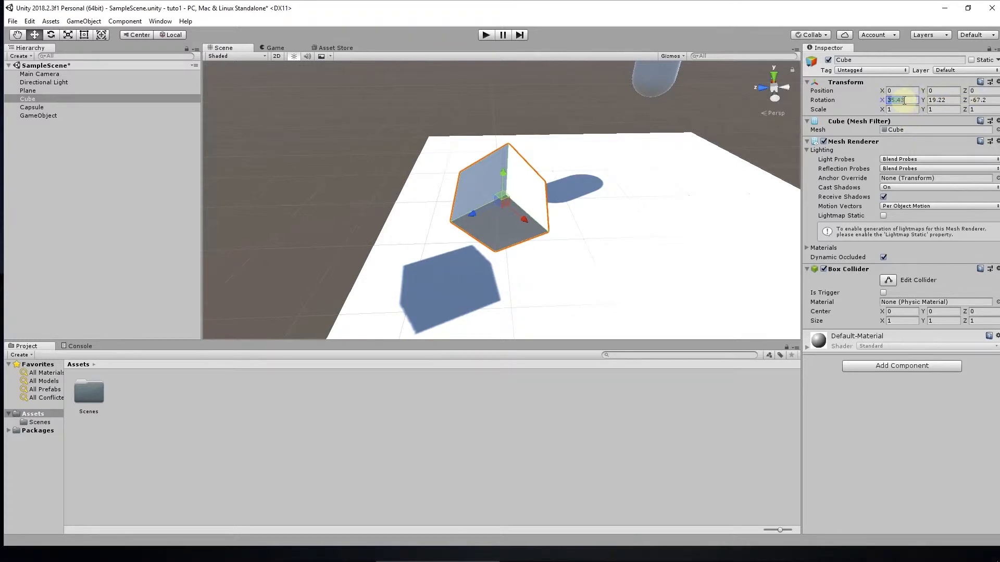
type("0")
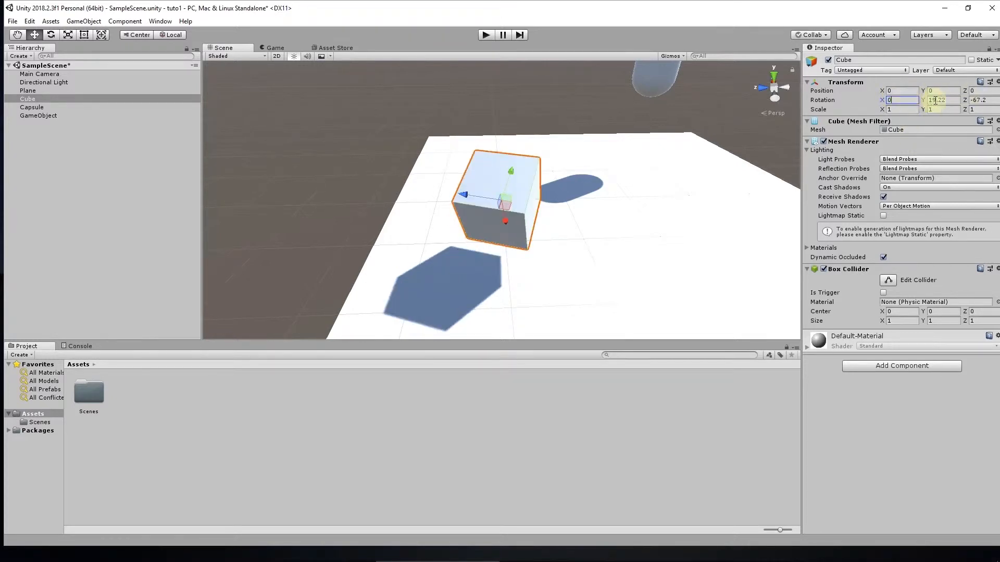
type("0")
key("Tab")
type("0")
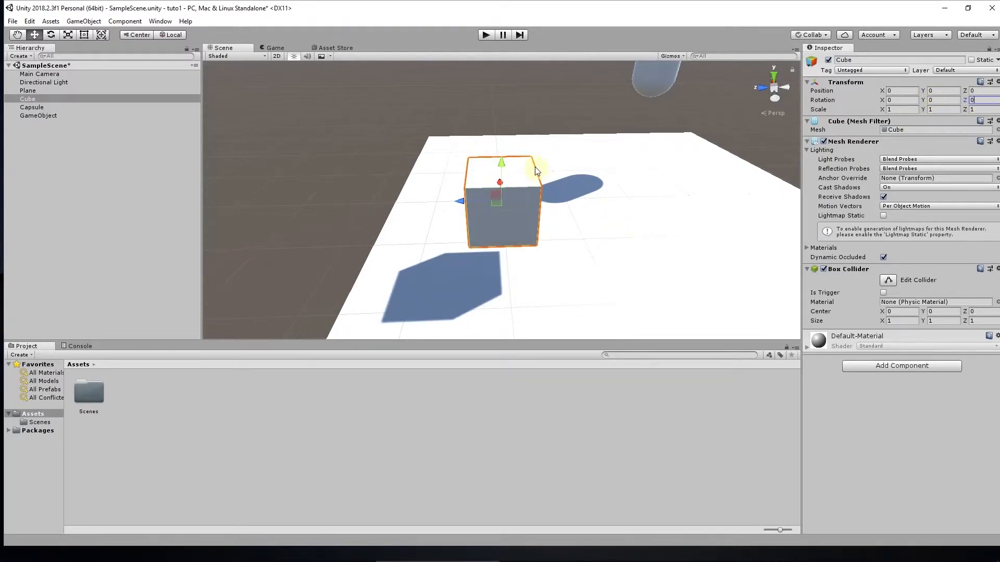
View the cube from another side and examine its rotation and scale values.
left_click(527, 112)
left_click(499, 198)
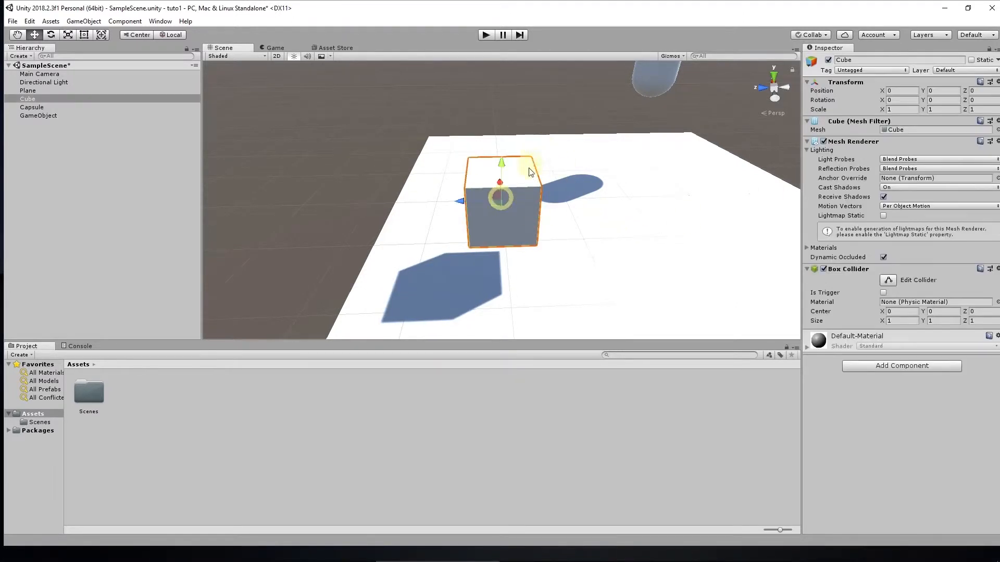
left_click_drag(530, 171, 637, 175, "alt")
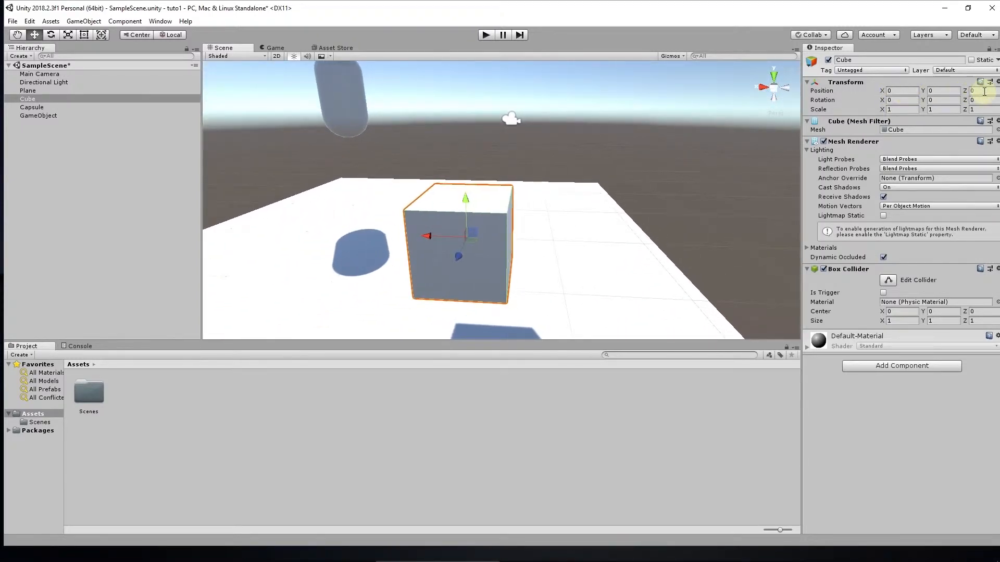
left_click(906, 98)
left_click(897, 99)
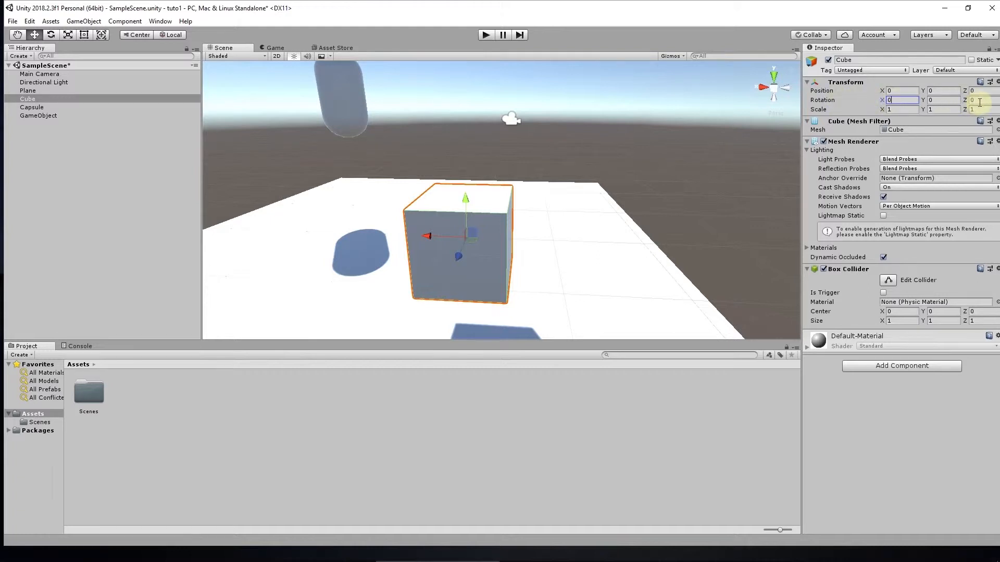
left_click(908, 110)
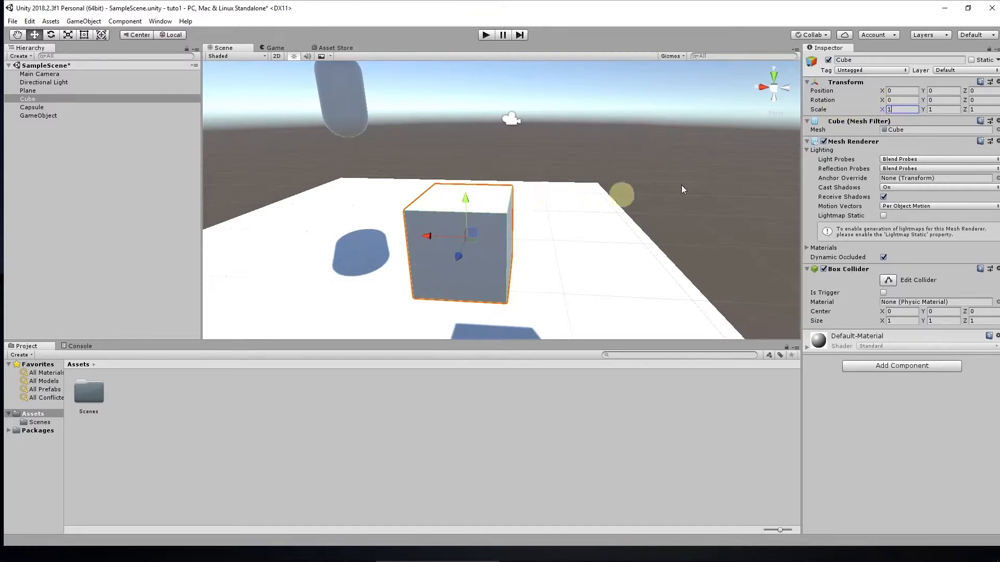
left_click(915, 109)
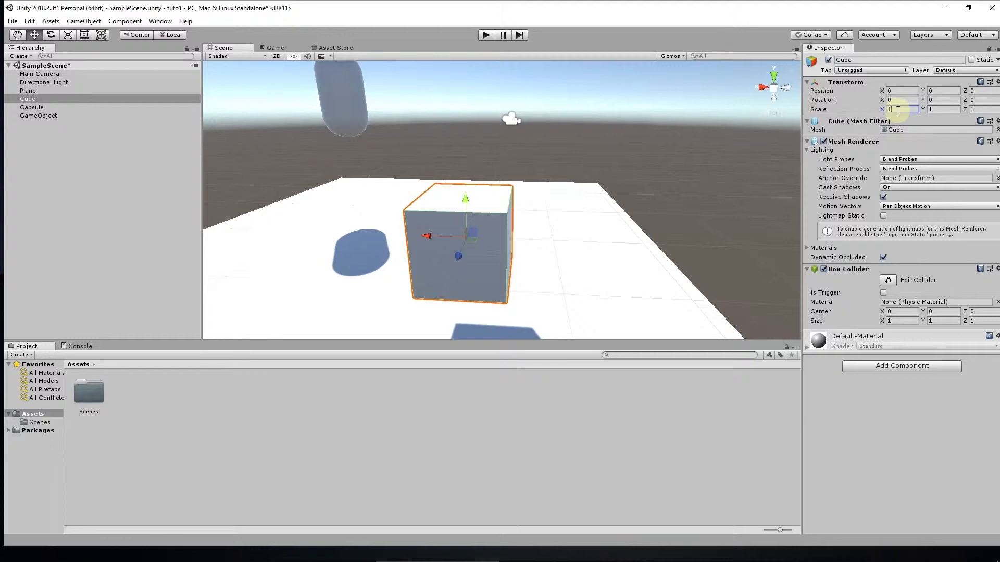
Set the cube's scale to X 3, Y 2 and Z 0.5.
left_click_drag(898, 109, 879, 109)
type("2")
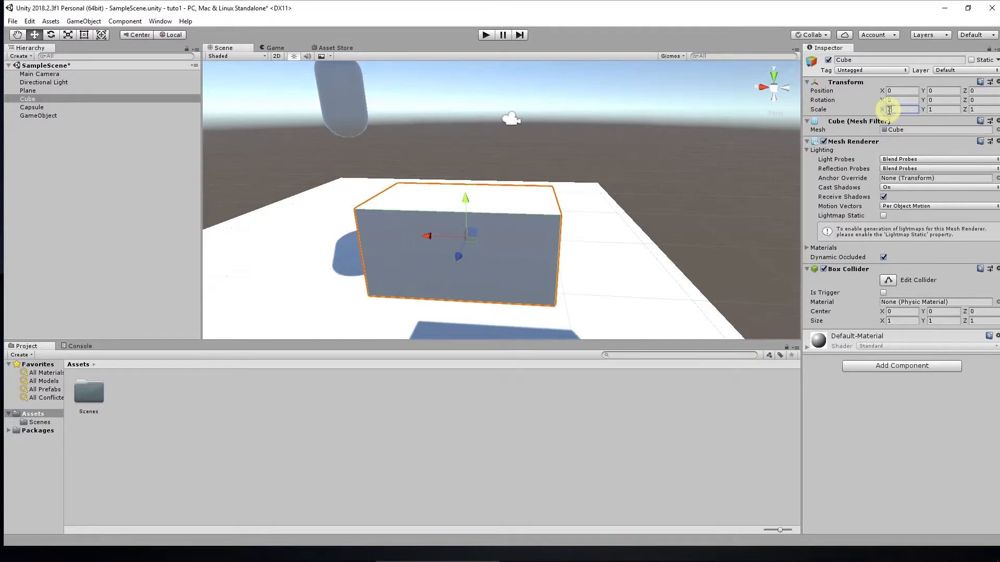
type("3")
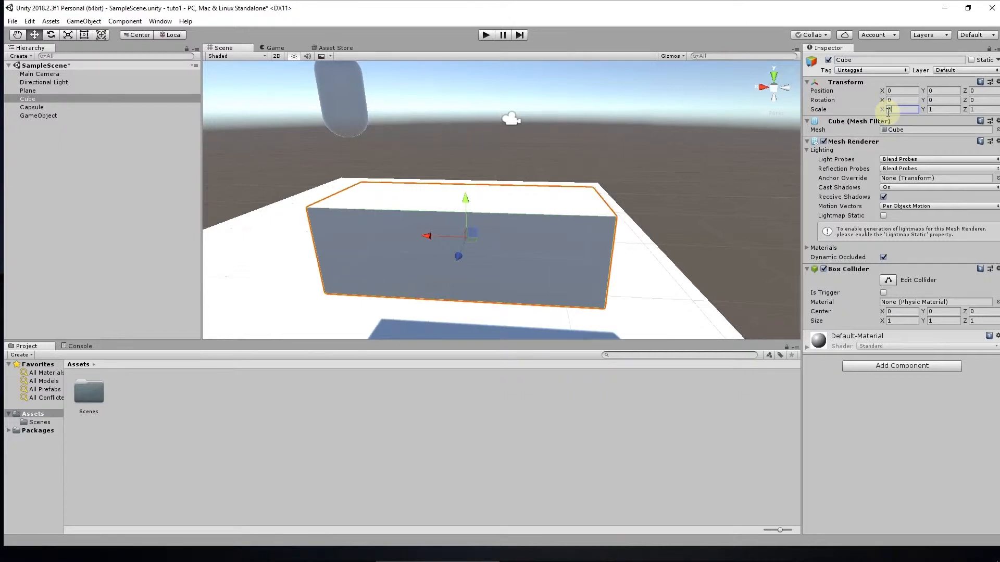
left_click(935, 109)
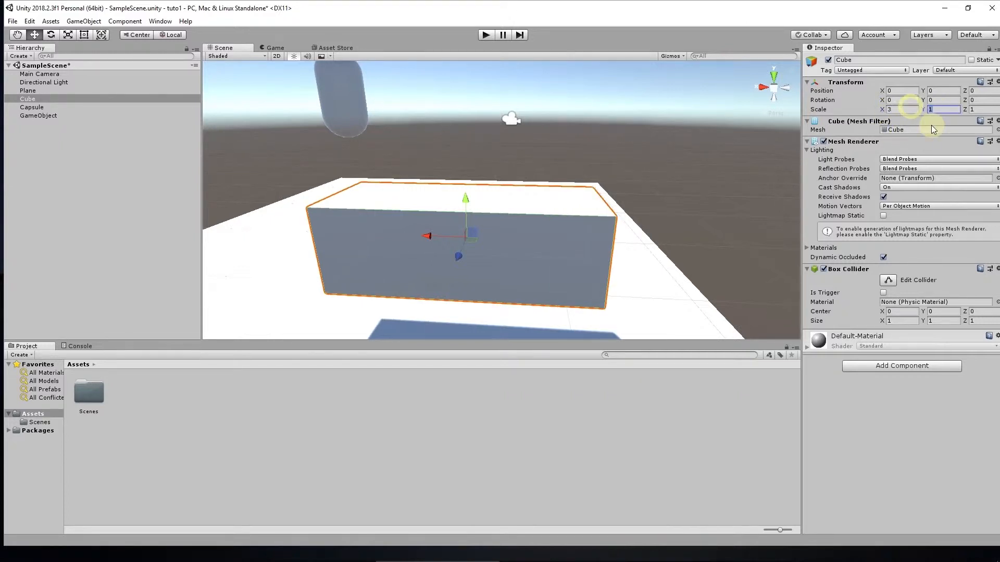
type("2")
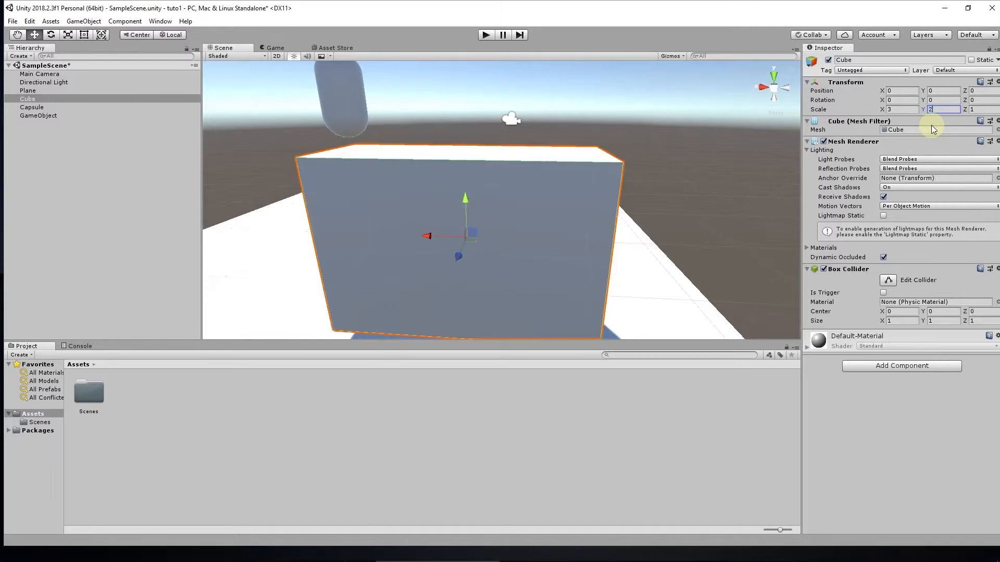
left_click_drag(718, 233, 495, 216, "alt")
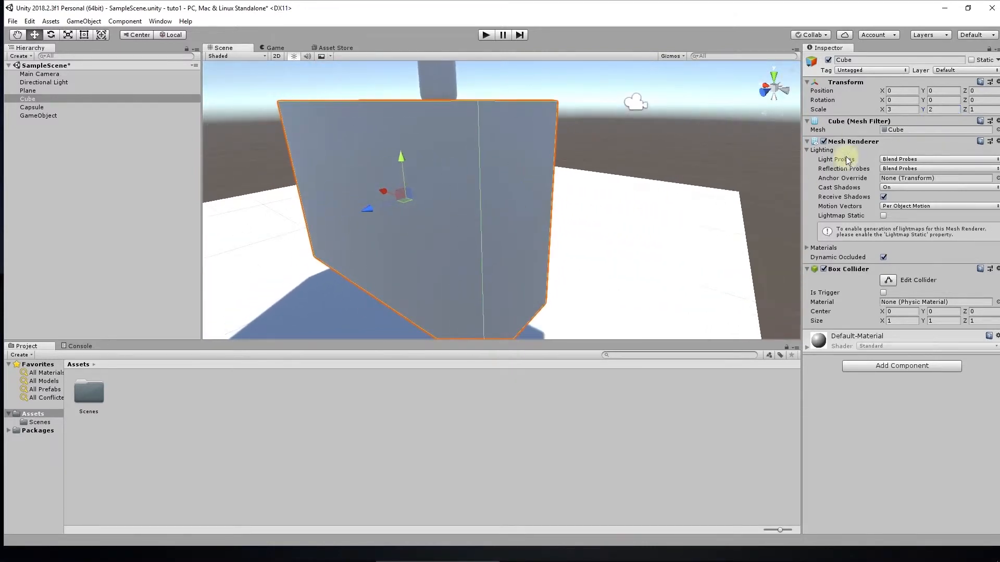
left_click(972, 110)
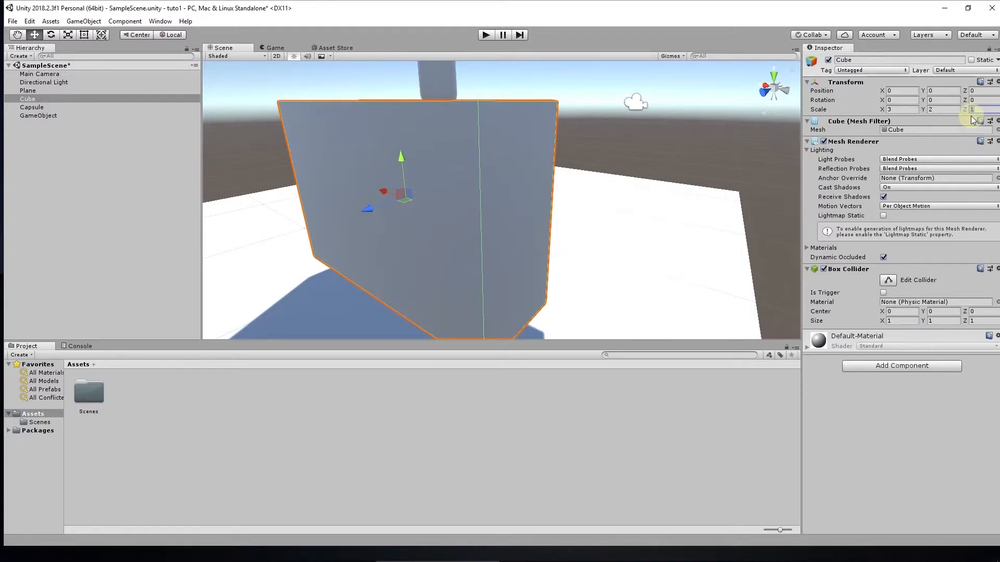
type("0.5")
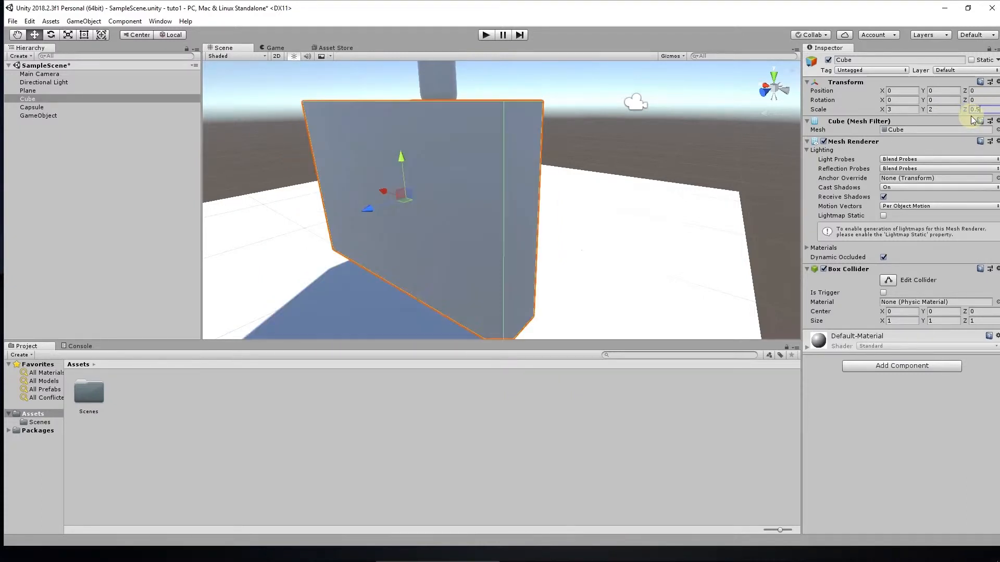
Change the capsule's scale to about X 2.61, Y 0.58 and Z 0.6, and its X rotation to about 6.41.
middle_click_drag(599, 99, 586, 139)
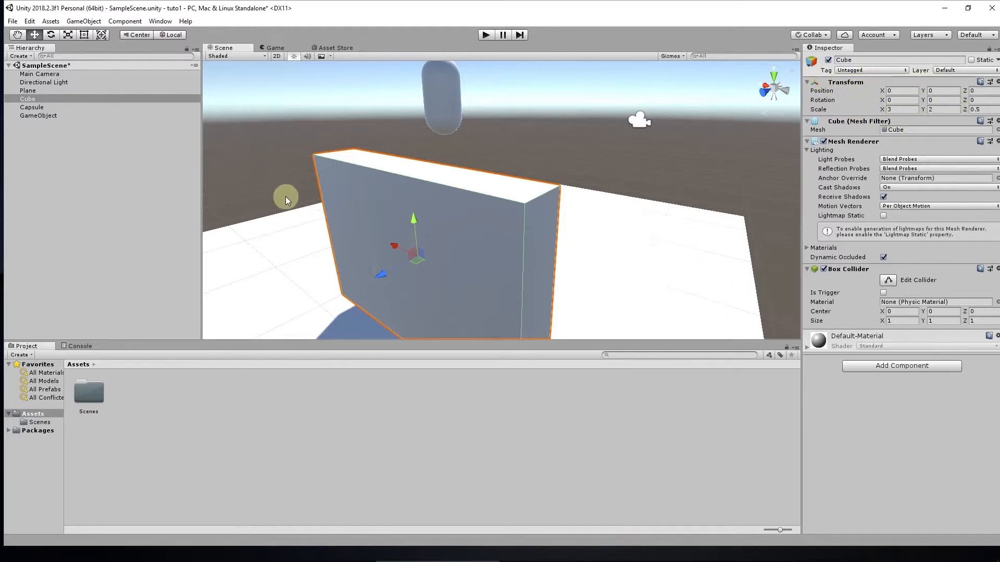
middle_click_drag(346, 135, 364, 164)
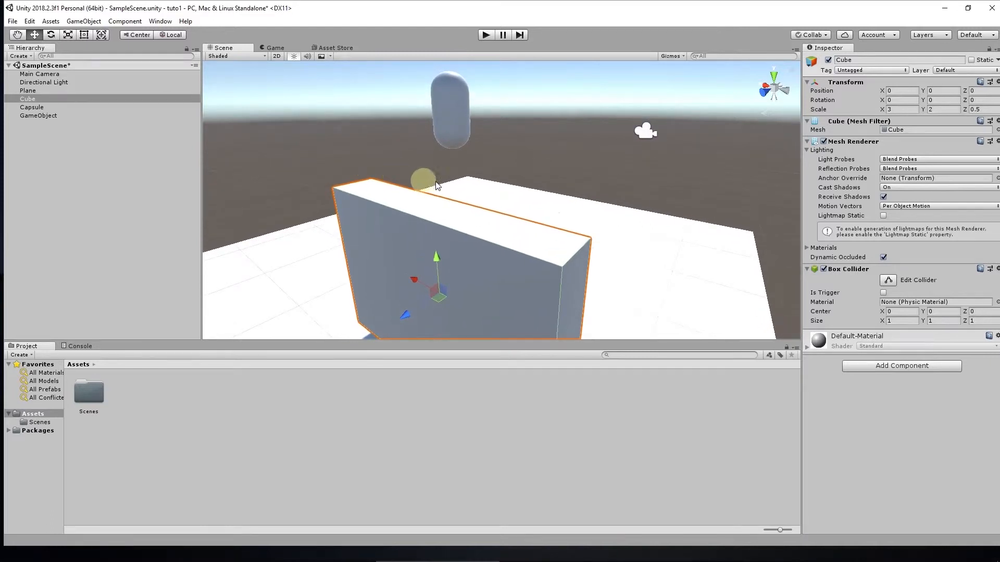
left_click(452, 114)
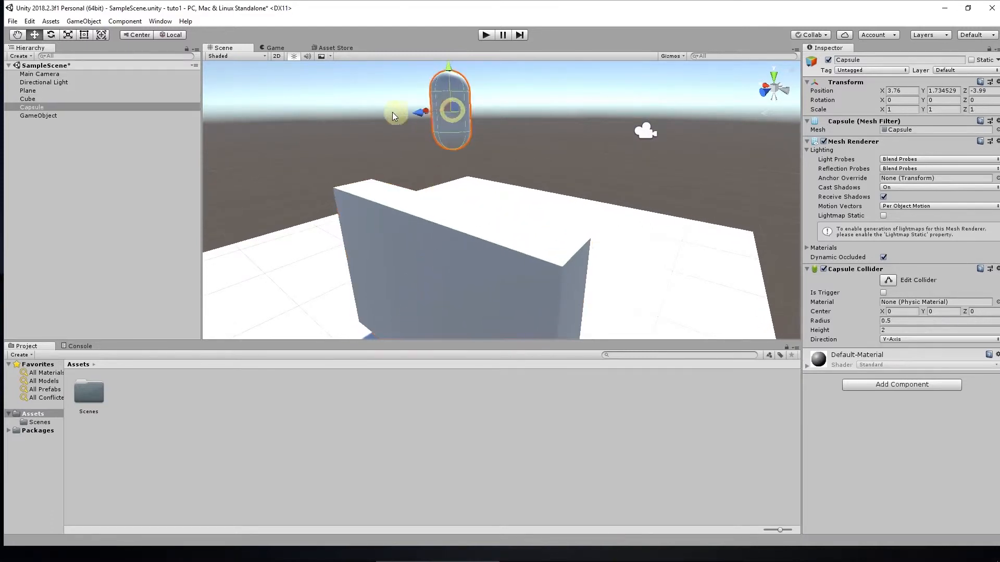
double_click(62, 106)
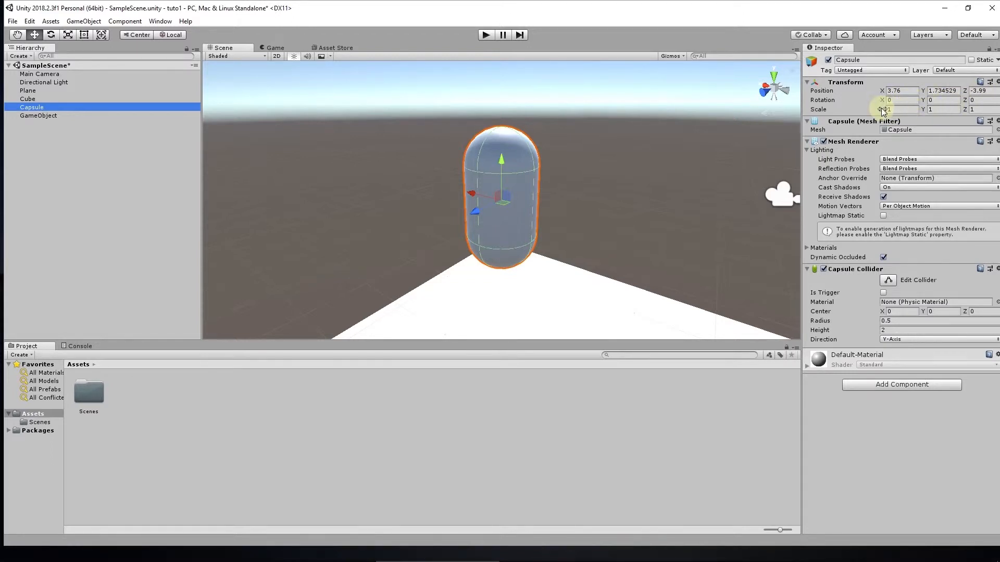
left_click_drag(883, 111, 959, 100)
left_click_drag(888, 101, 991, 98)
Move the capsule to about X 2.37 and Y 1.46.
left_click(879, 90)
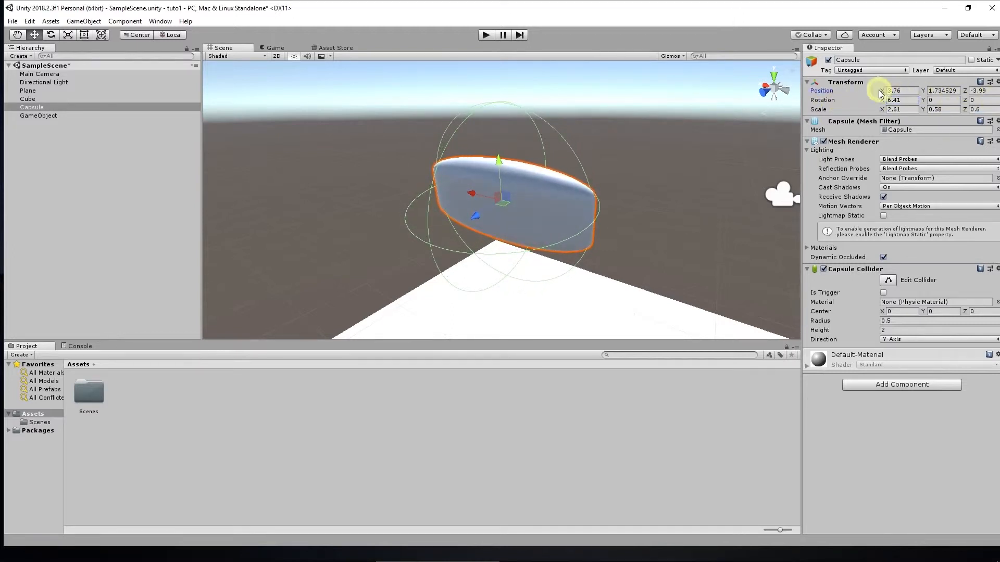
left_click_drag(879, 93, 915, 99)
left_click(552, 220)
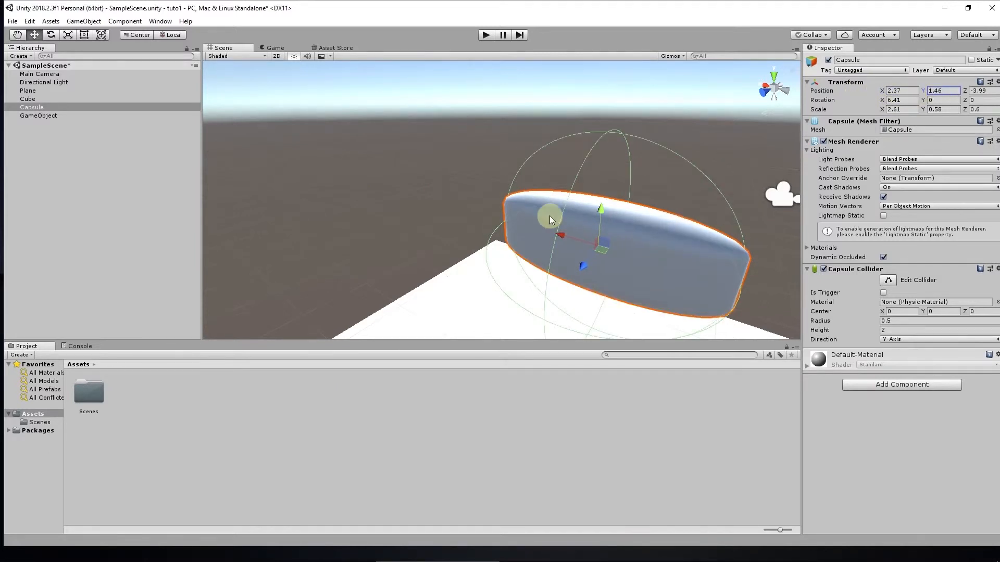
Resize the capsule in the scene with the Scale tool to about X 3.16, Y 0.90 and Z 0.54.
left_click(51, 34)
left_click(68, 35)
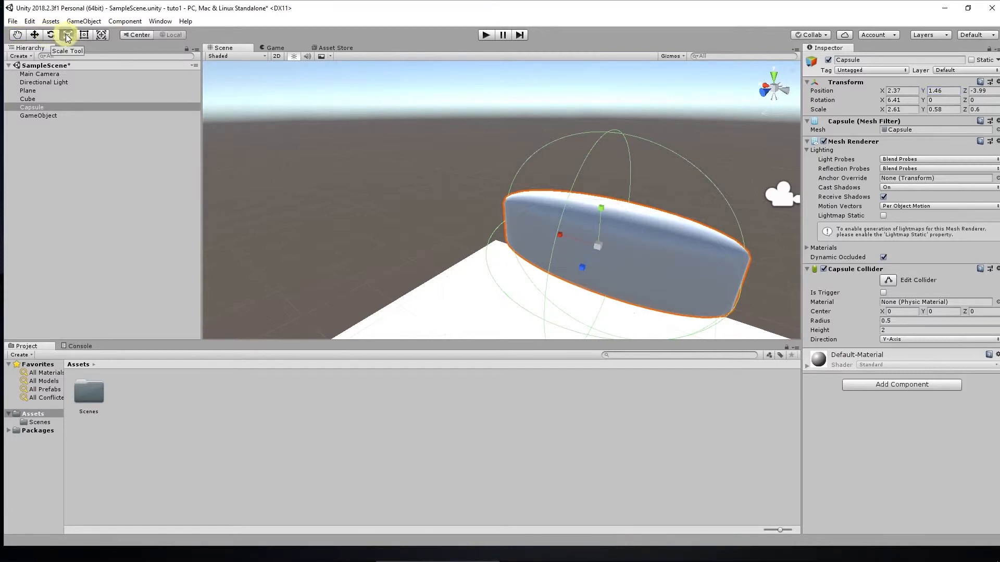
left_click_drag(601, 244, 561, 234)
left_click_drag(602, 209, 601, 199)
left_click_drag(584, 268, 591, 259)
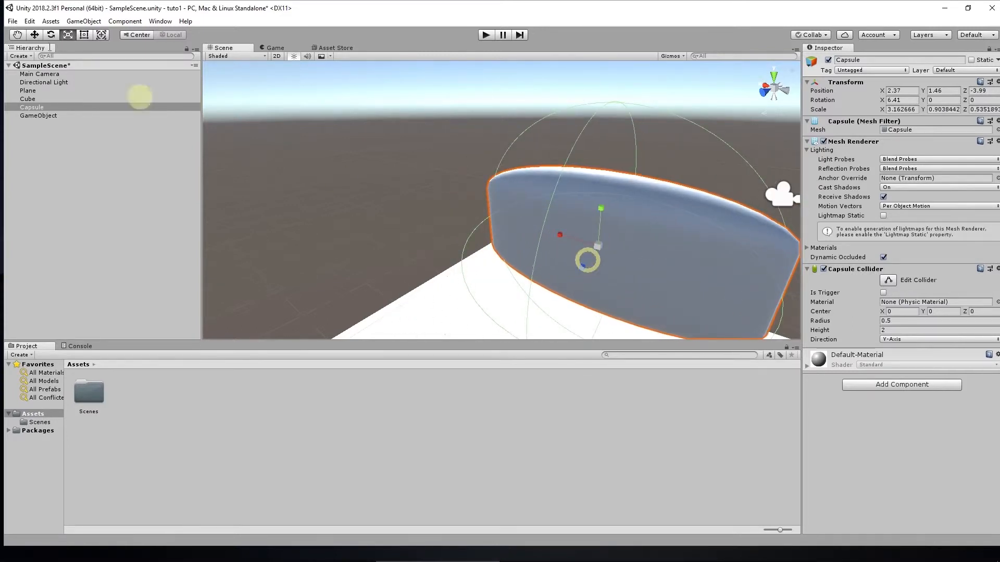
Rescale the capsule with its axis handles to about X 1.98, Y 1.09 and Z 0.73.
left_click(51, 34)
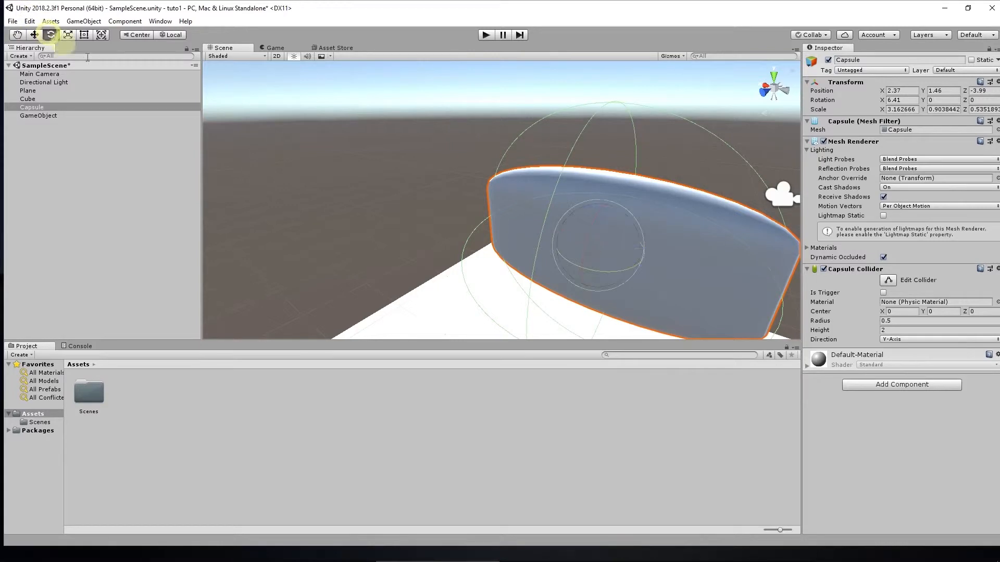
left_click(68, 34)
left_click_drag(599, 210, 576, 270)
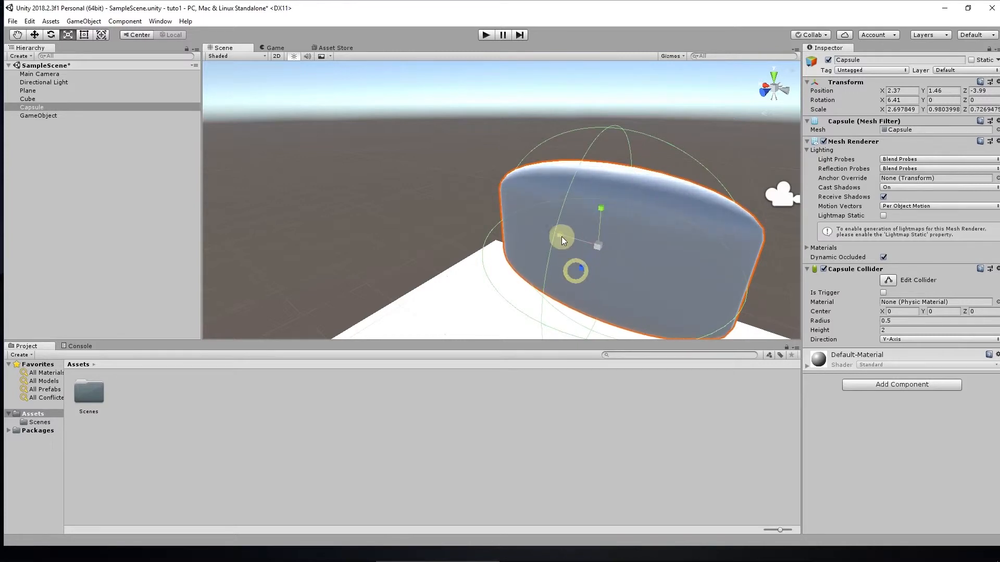
left_click_drag(562, 236, 603, 208)
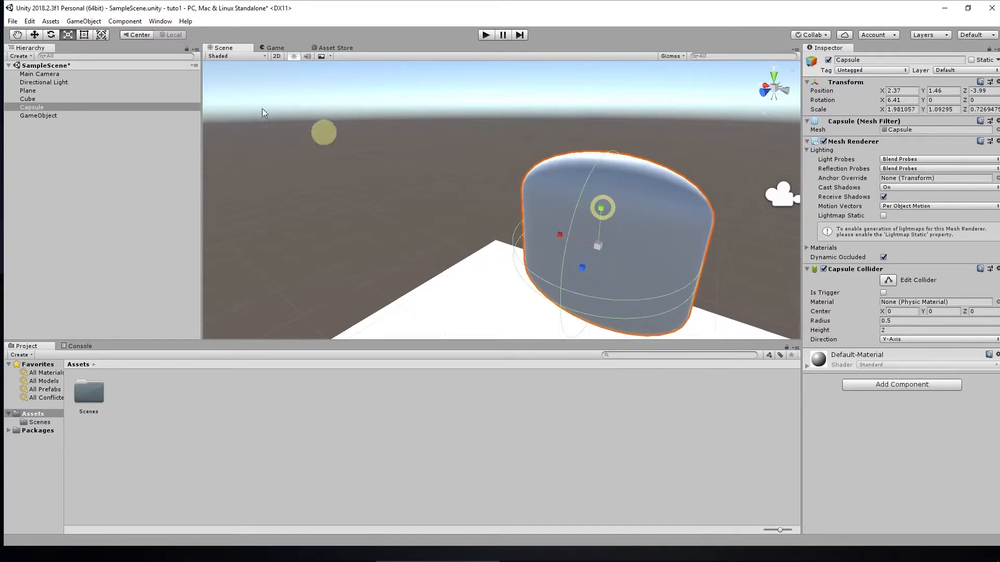
Rotate the capsule in the scene with the Rotate tool to about X -5.71, Y 7.99 and Z -62.09.
left_click(51, 35)
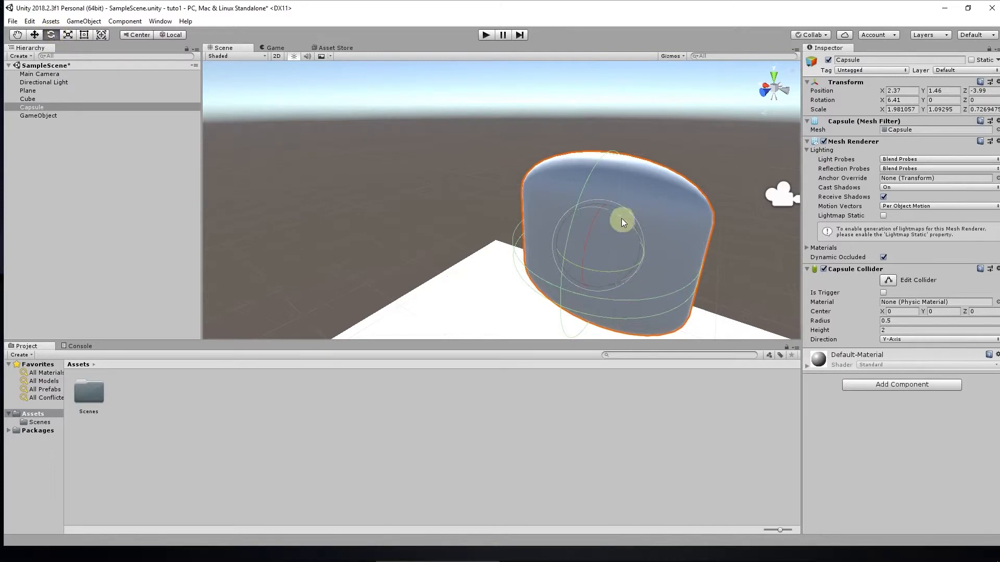
middle_click_drag(662, 266, 579, 232)
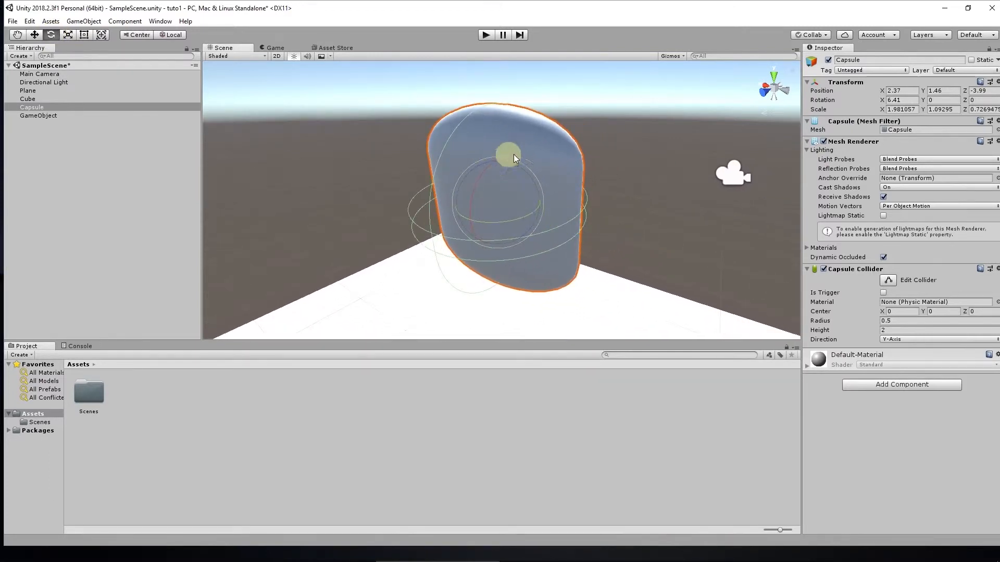
scroll(478, 194, "up", 6)
scroll(477, 206, "down", 3)
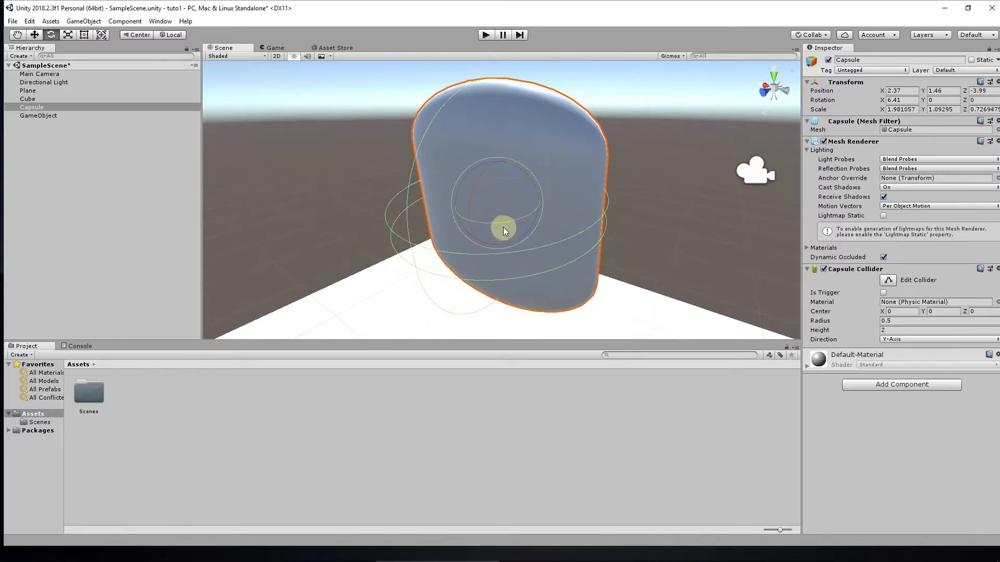
left_click_drag(501, 223, 515, 99)
Move the capsule in the scene with the Move tool to about X 2.66, Y 1.74 and Z -3.70.
left_click(34, 34)
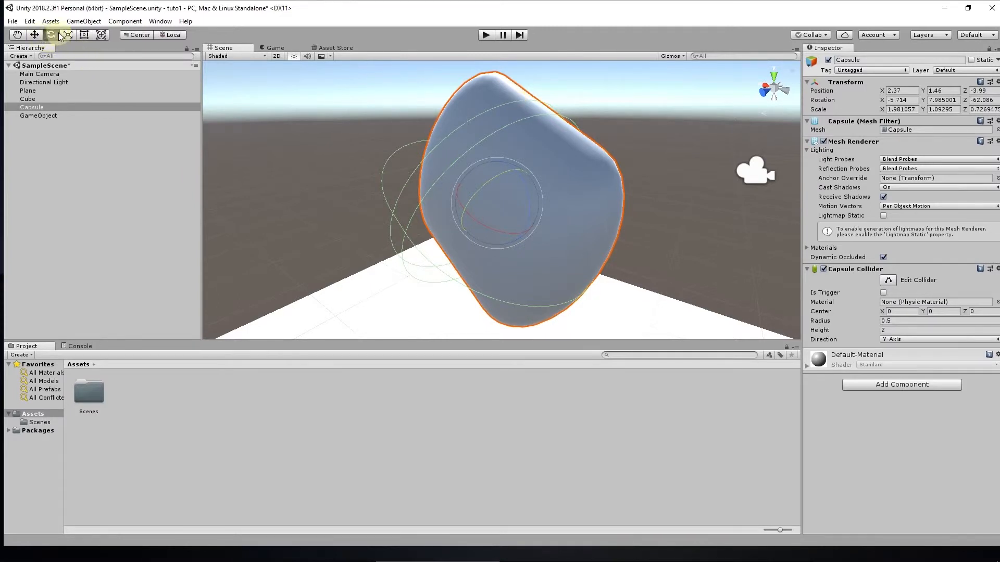
left_click_drag(495, 204, 399, 205)
scroll(368, 185, "down", 3)
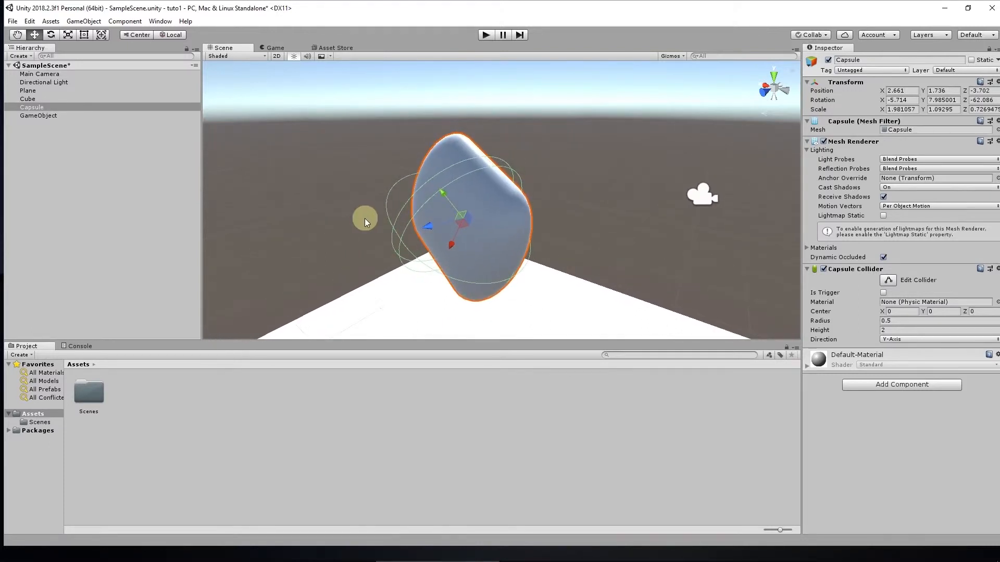
Examine the deformed capsule from several angles in the scene.
right_click_drag(601, 240, 473, 252)
middle_click_drag(472, 252, 391, 248)
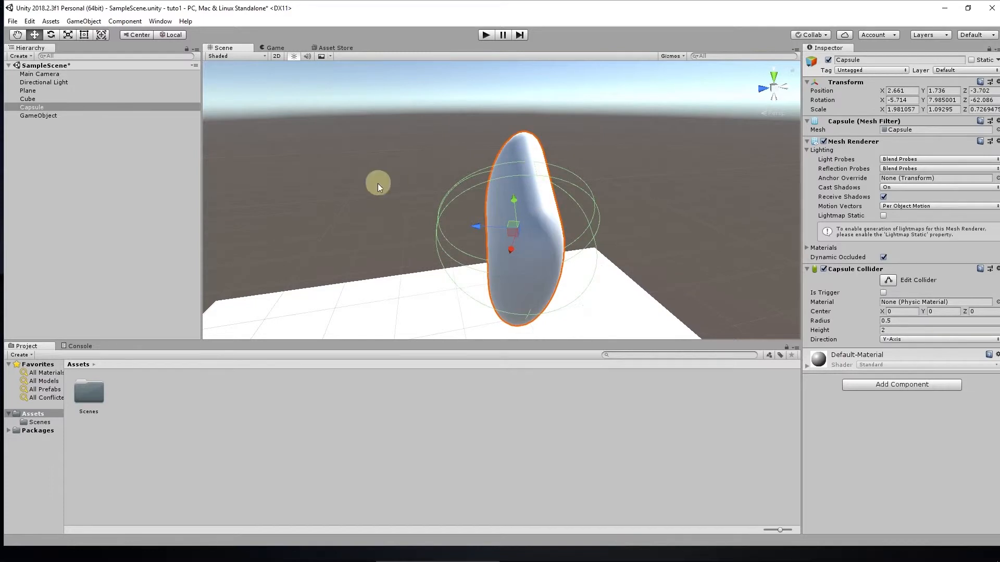
right_click_drag(377, 183, 410, 226)
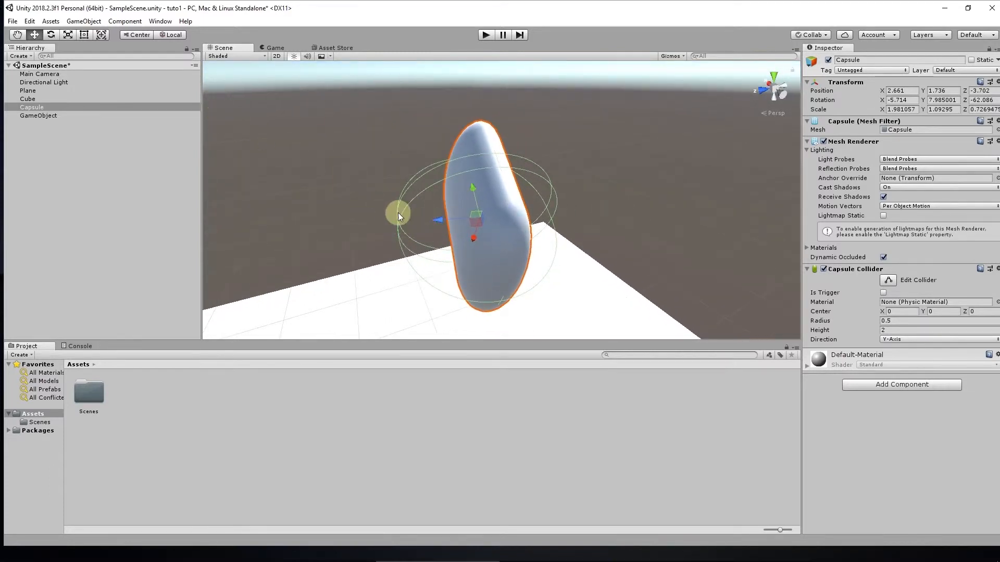
right_click_drag(423, 189, 441, 198)
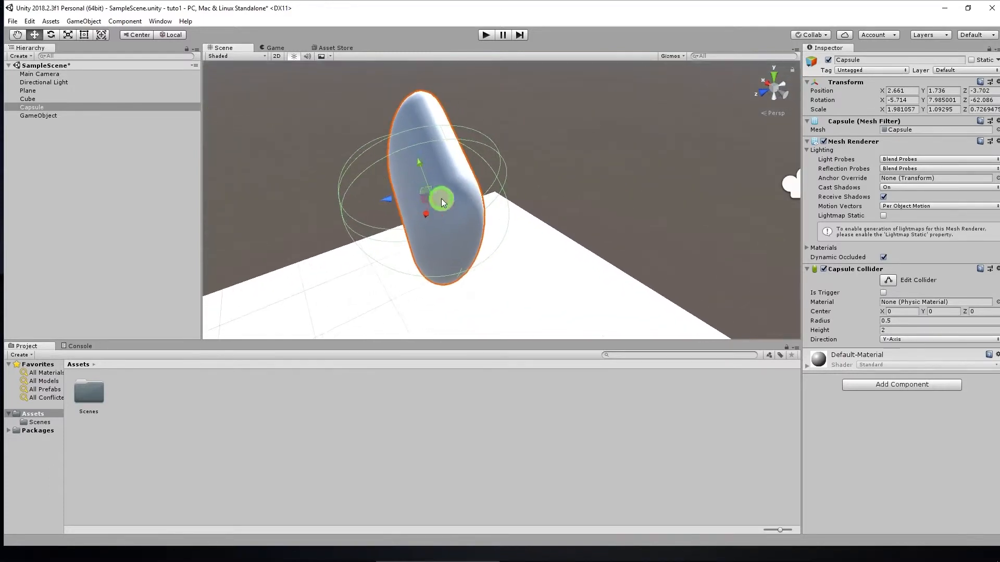
middle_click_drag(422, 184, 475, 209)
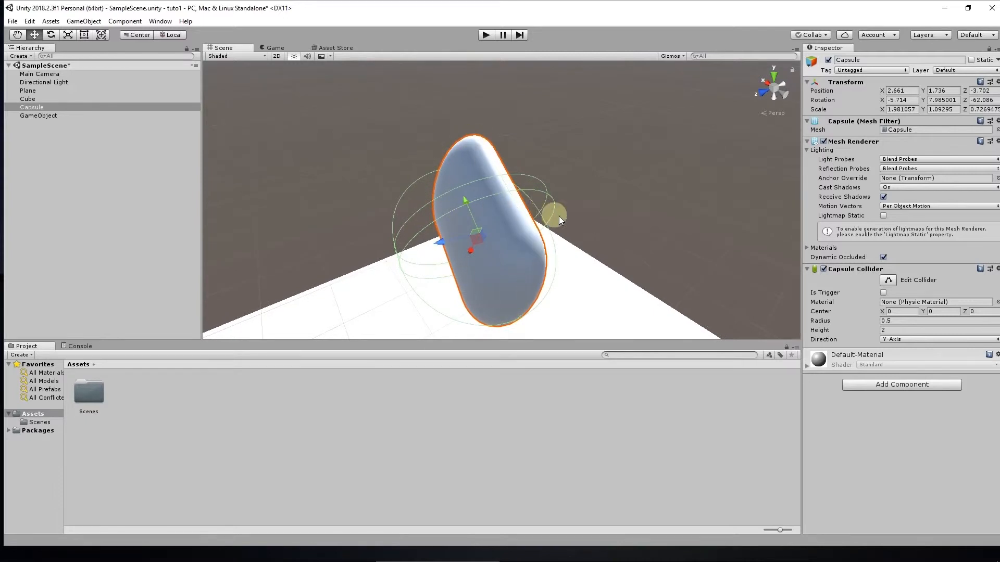
middle_click_drag(558, 217, 414, 127)
right_click_drag(475, 194, 593, 224)
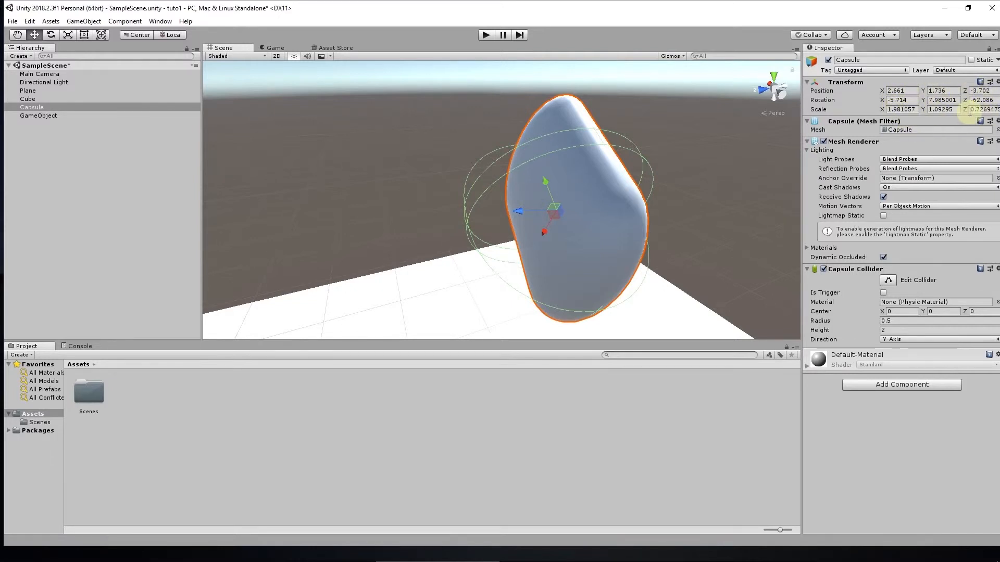
Reset the capsule's whole Transform to position 0, rotation 0 and scale 1 on all axes.
right_click(855, 83)
right_click(965, 80)
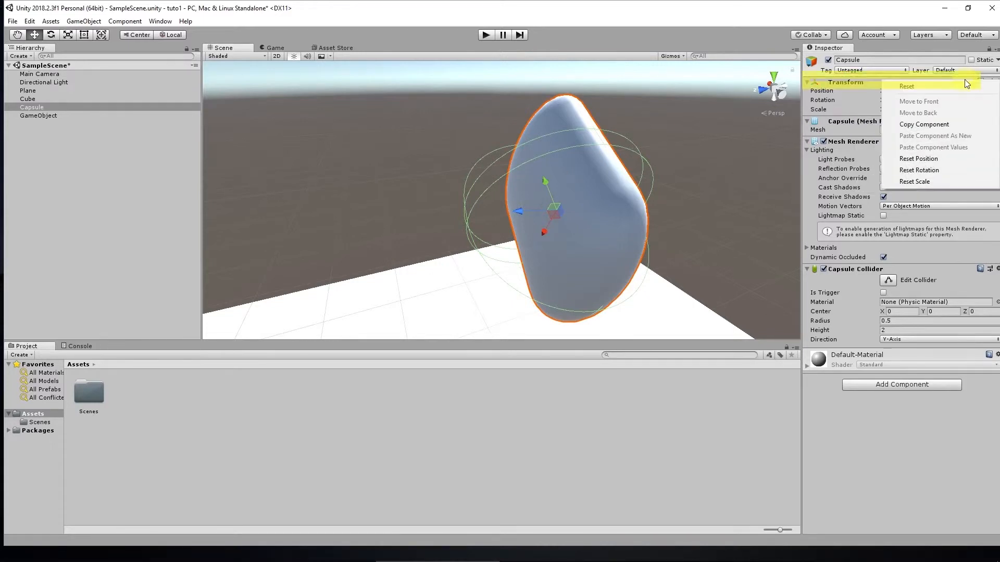
right_click(873, 80)
right_click(872, 79)
right_click(817, 78)
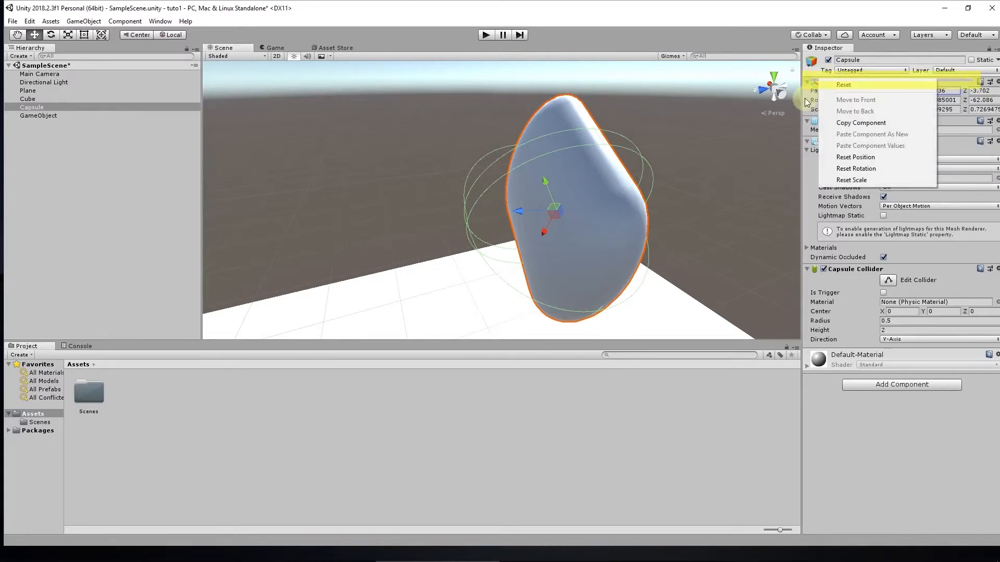
left_click(805, 101)
right_click(826, 79)
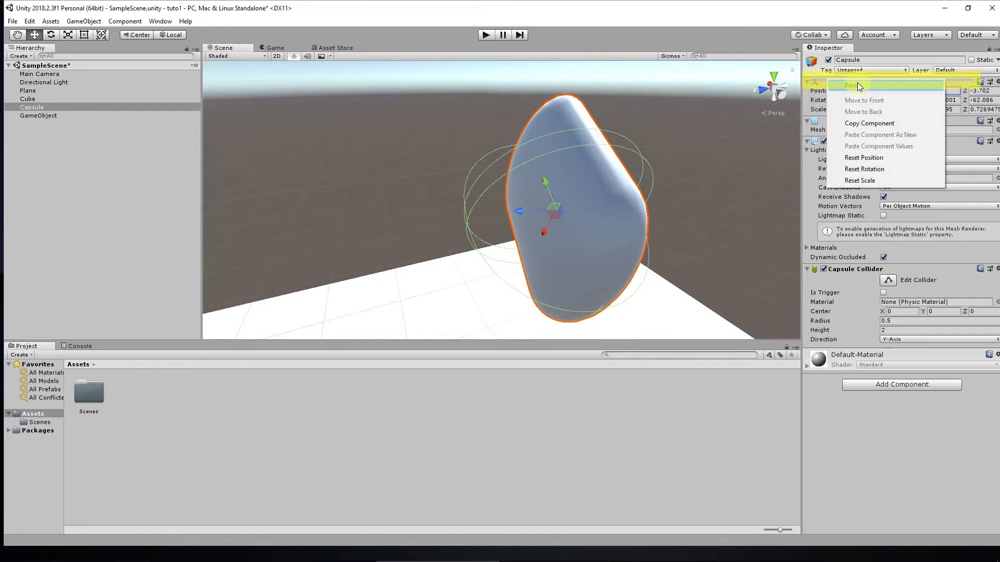
left_click(849, 83)
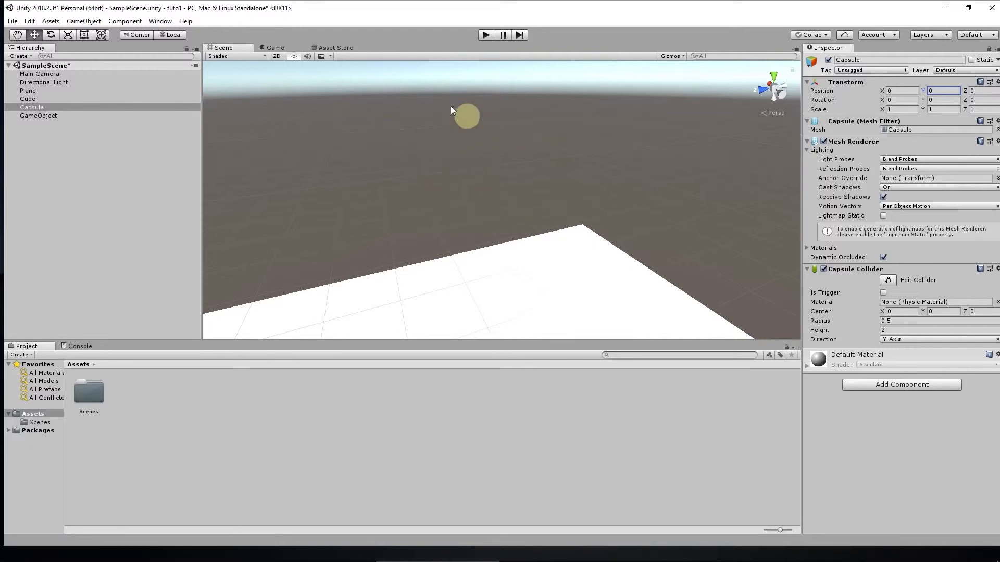
Focus on the capsule and move the cube away from it along the Z axis to about -7.1.
double_click(93, 108)
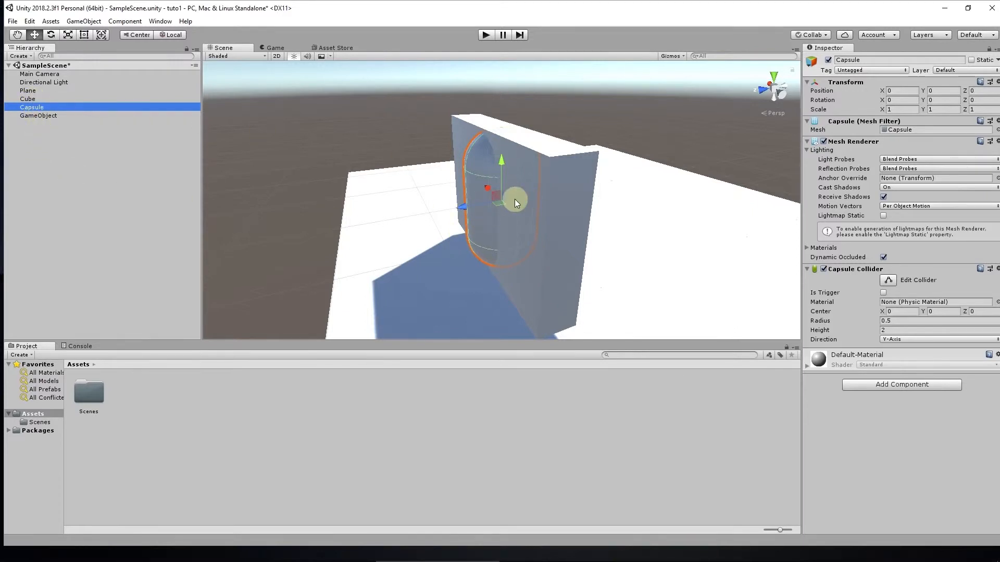
left_click(35, 98)
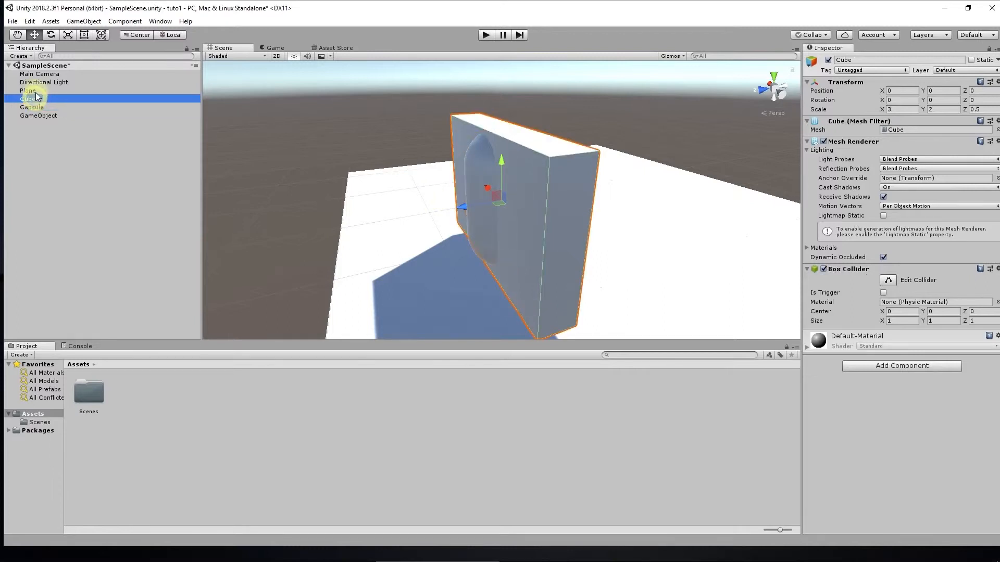
left_click_drag(472, 215, 881, 111)
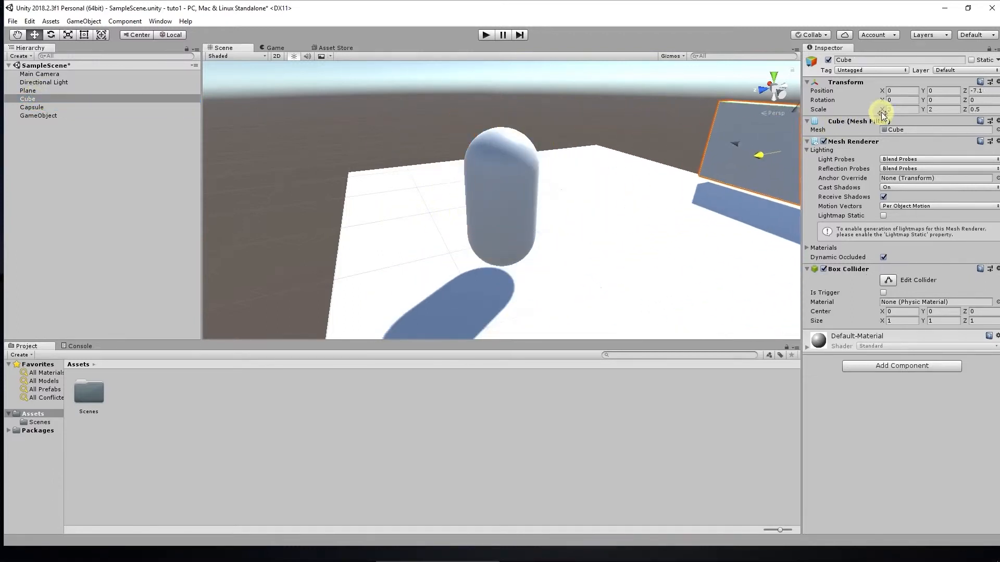
Reset the capsule's Transform component and collapse it.
left_click(40, 107)
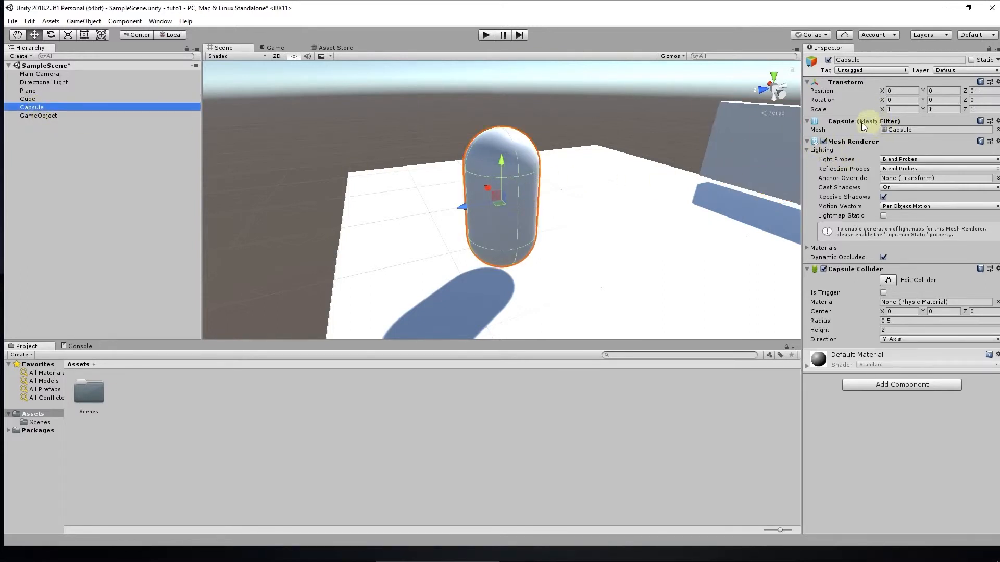
right_click(854, 84)
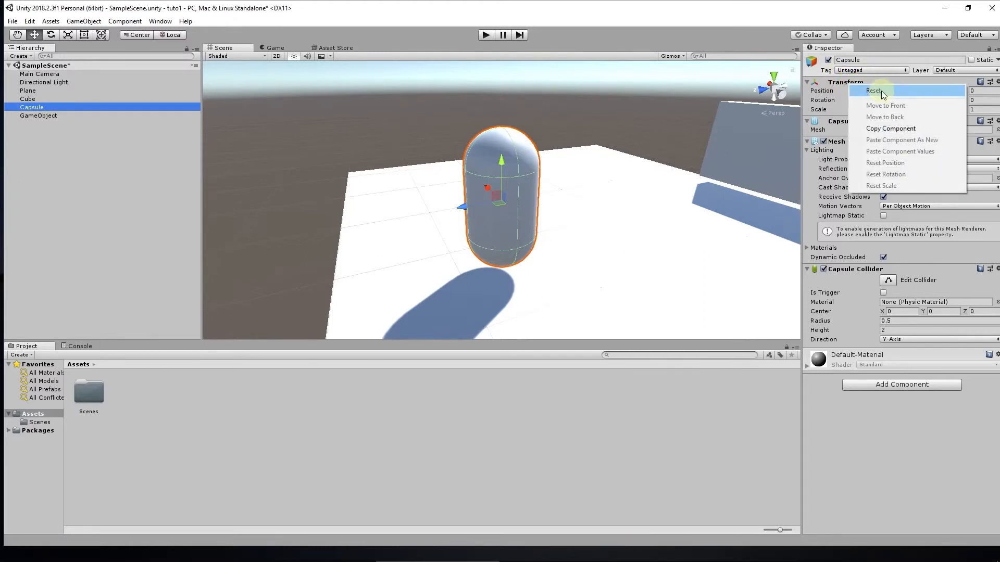
left_click(880, 91)
left_click(845, 82)
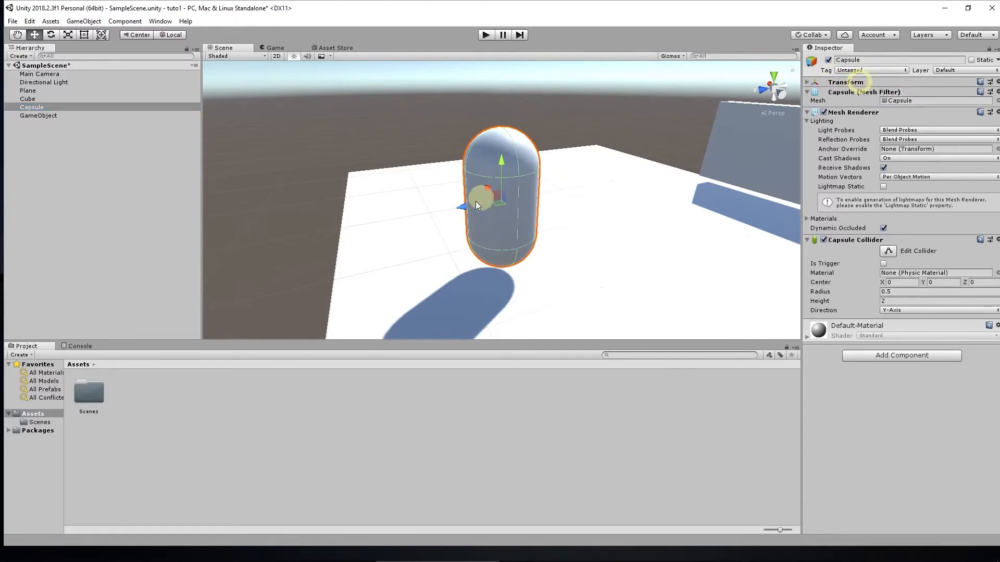
Move the capsule off the plane's edge to about X 6.73, Y 0.18, Z 1.26, rotate it about -8.78 on Y, scale it uniformly to about 1.84.
left_click_drag(472, 192, 477, 145)
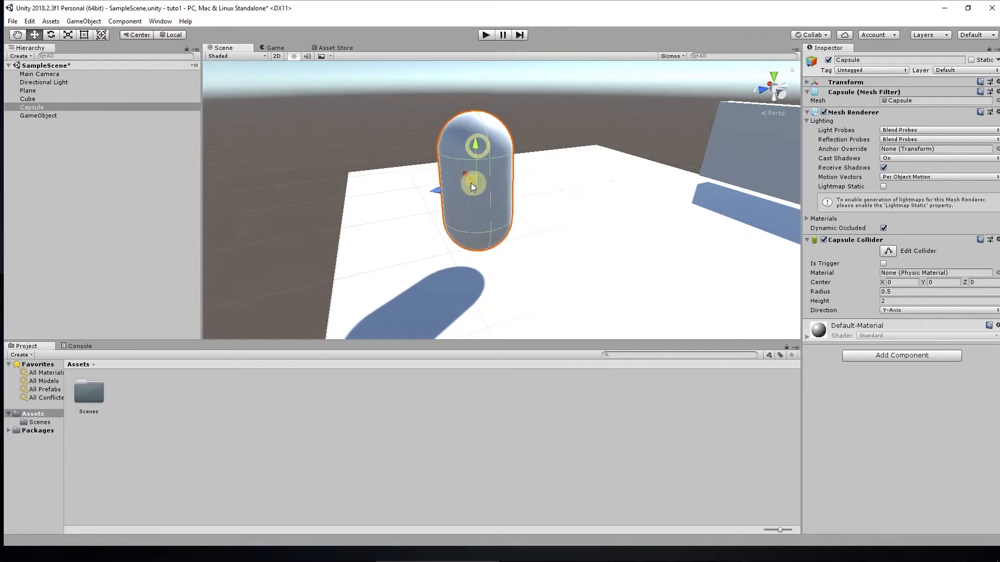
left_click(50, 35)
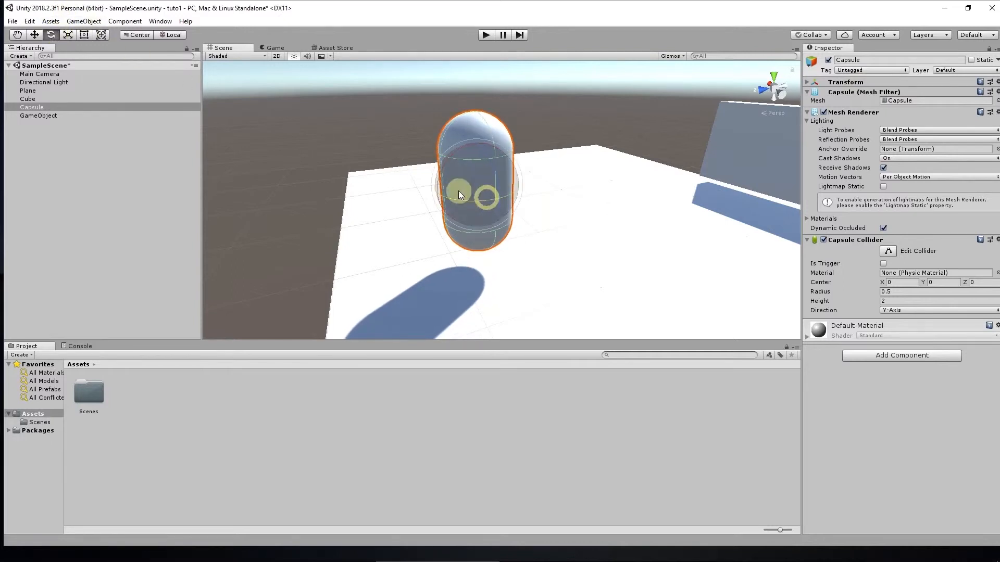
left_click(67, 34)
left_click_drag(477, 185, 521, 186)
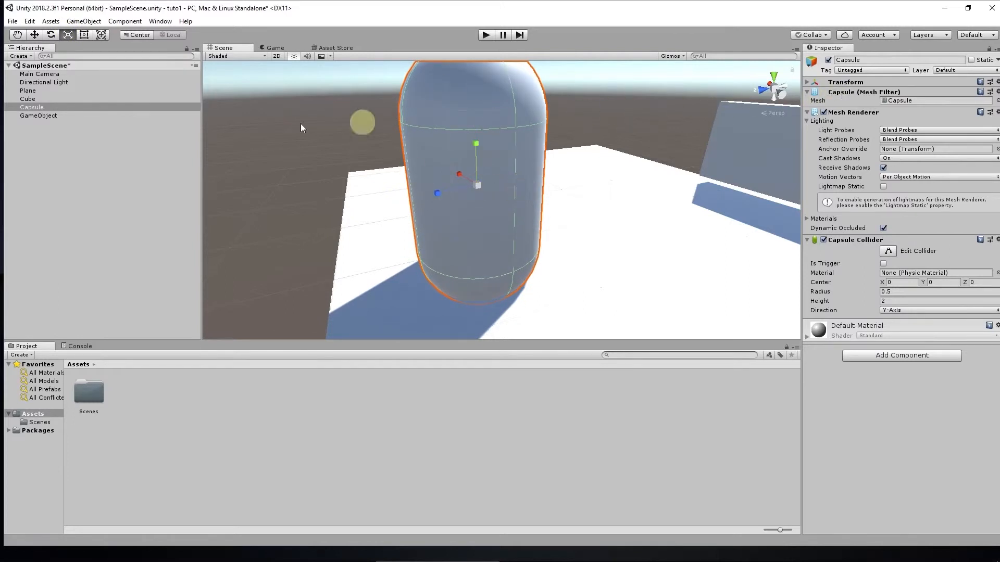
left_click(35, 34)
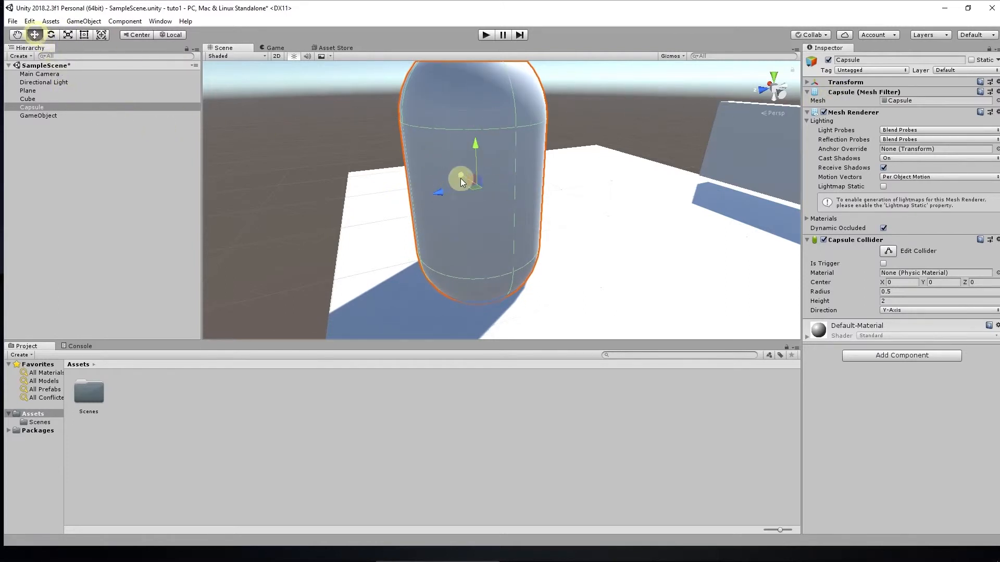
left_click_drag(460, 178, 263, 120)
double_click(79, 107)
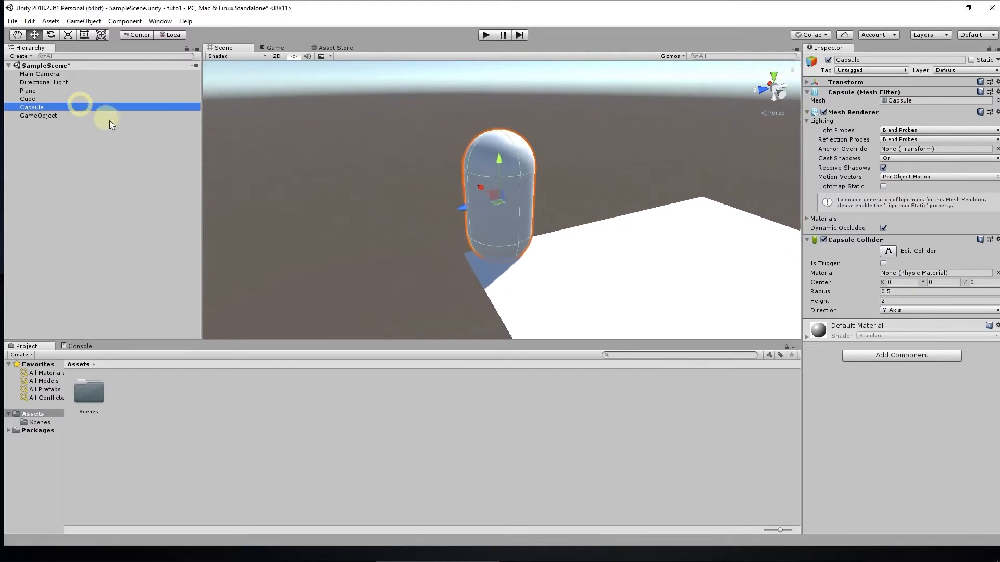
Expand the capsule's Transform component and reset only its position.
left_click(807, 82)
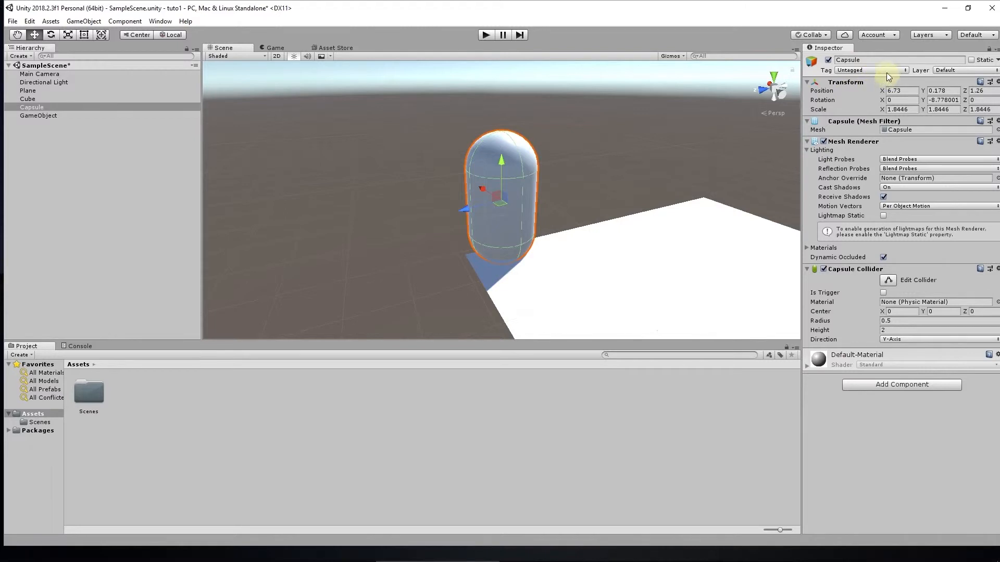
right_click(849, 82)
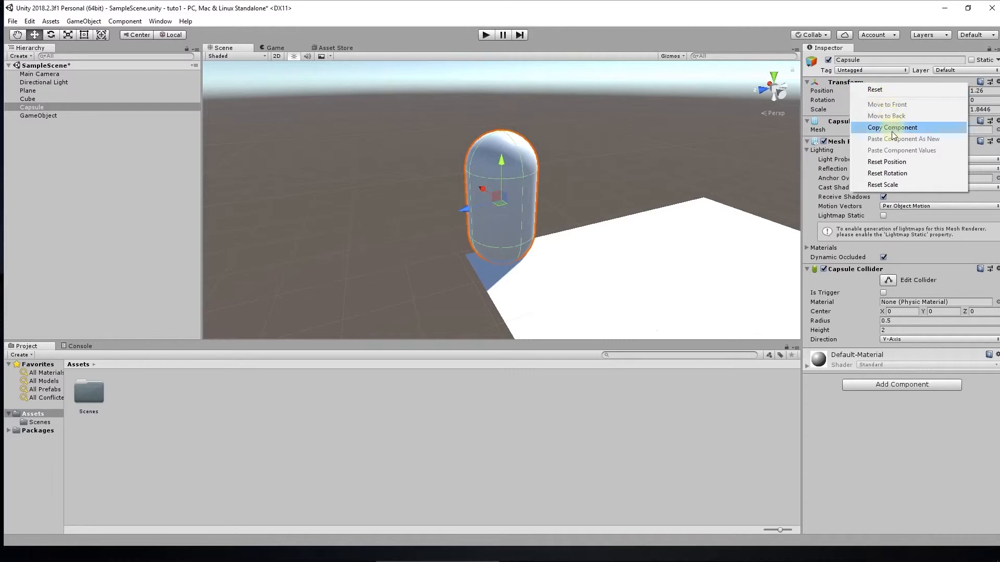
left_click(895, 164)
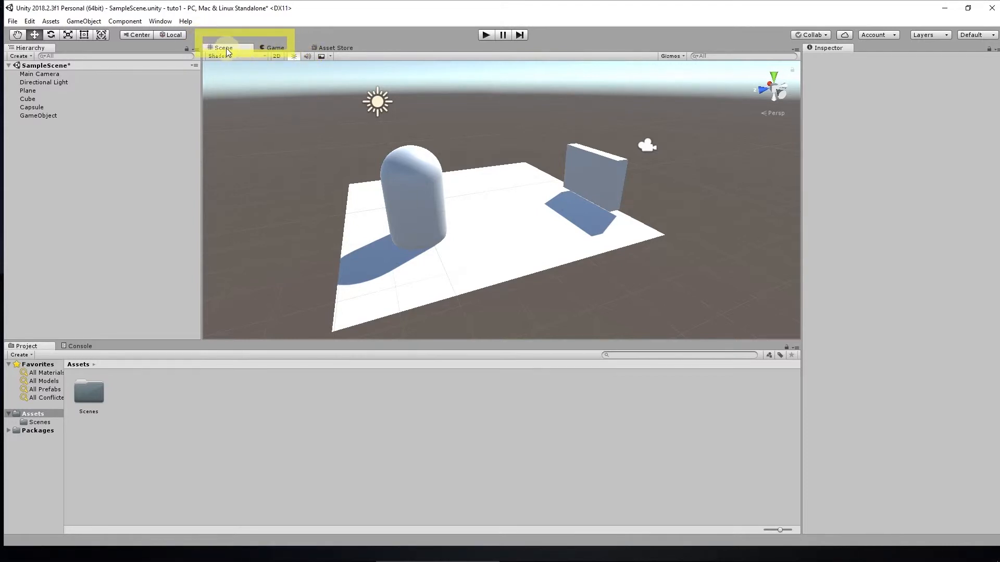
Check the Game view and move the Main Camera in the scene to about X 0.07, Y 1.71 and Z -8.72.
left_click(275, 48)
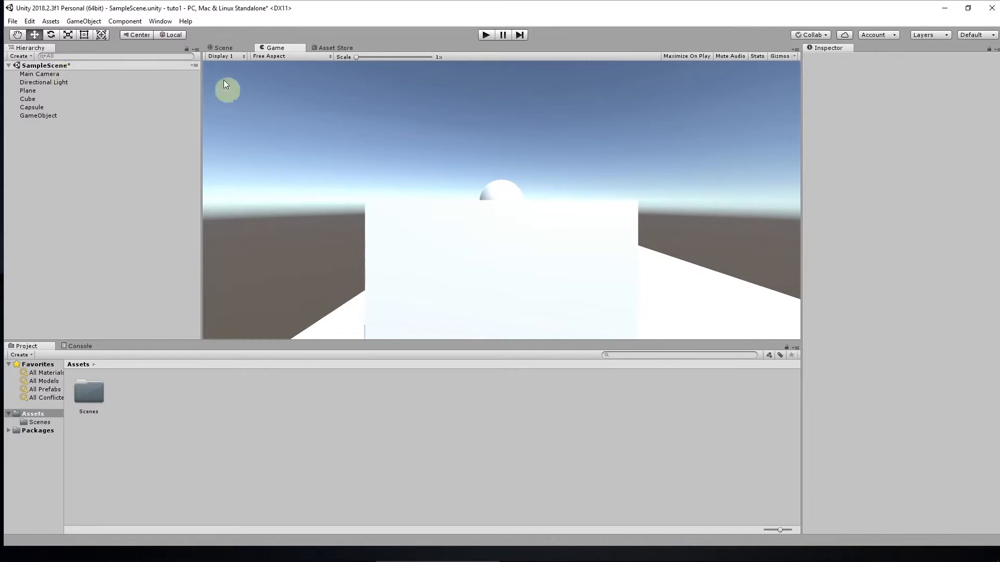
left_click(223, 48)
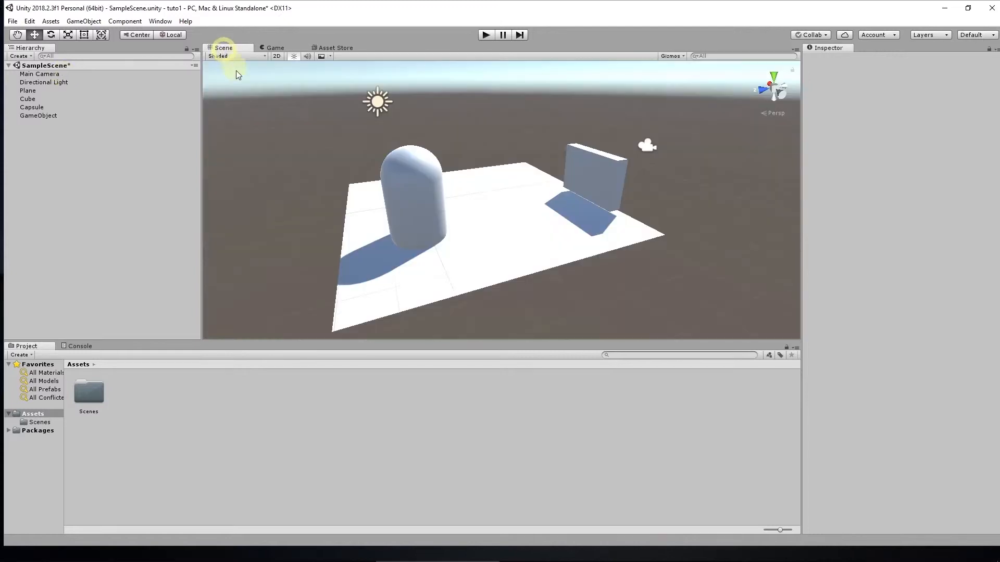
double_click(54, 76)
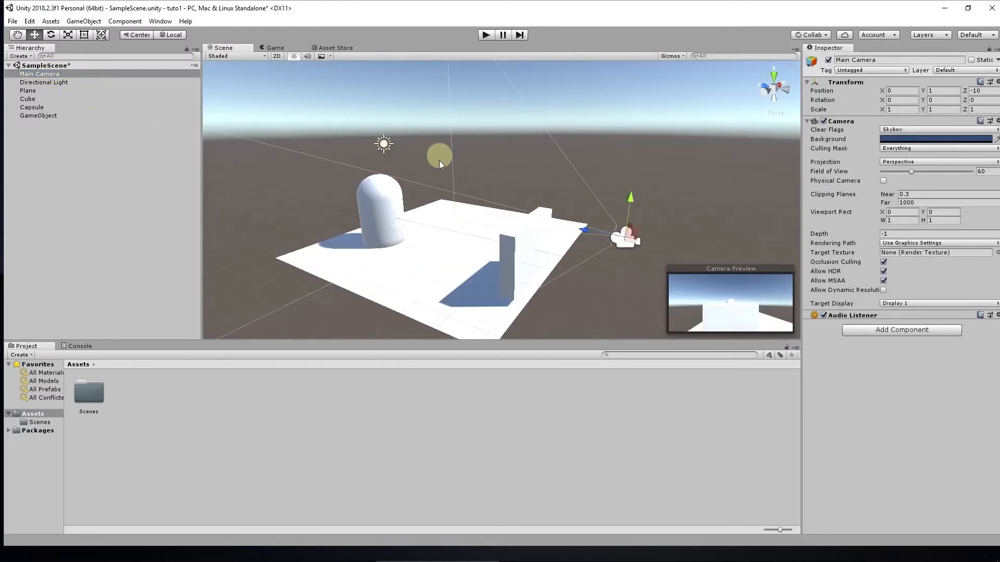
middle_click_drag(657, 285, 615, 298)
middle_click_drag(627, 237, 614, 266)
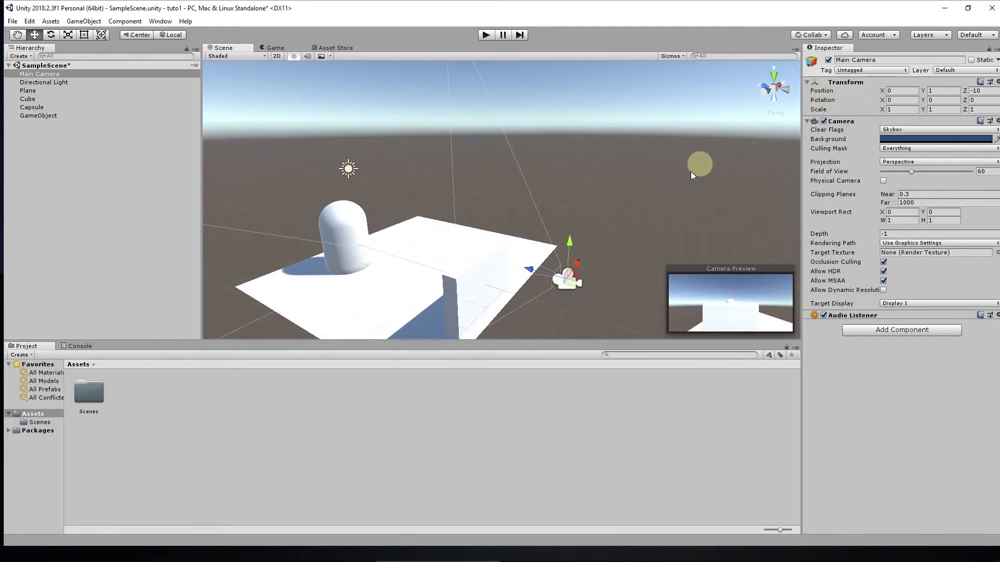
left_click_drag(578, 263, 495, 241)
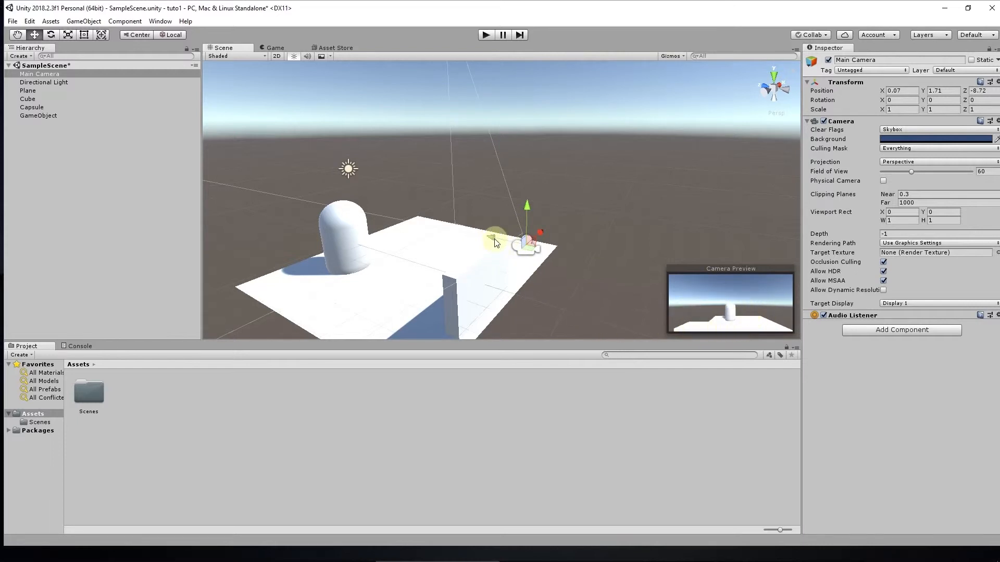
Compare the Main Camera's output in the Game view with the Scene view.
left_click(276, 48)
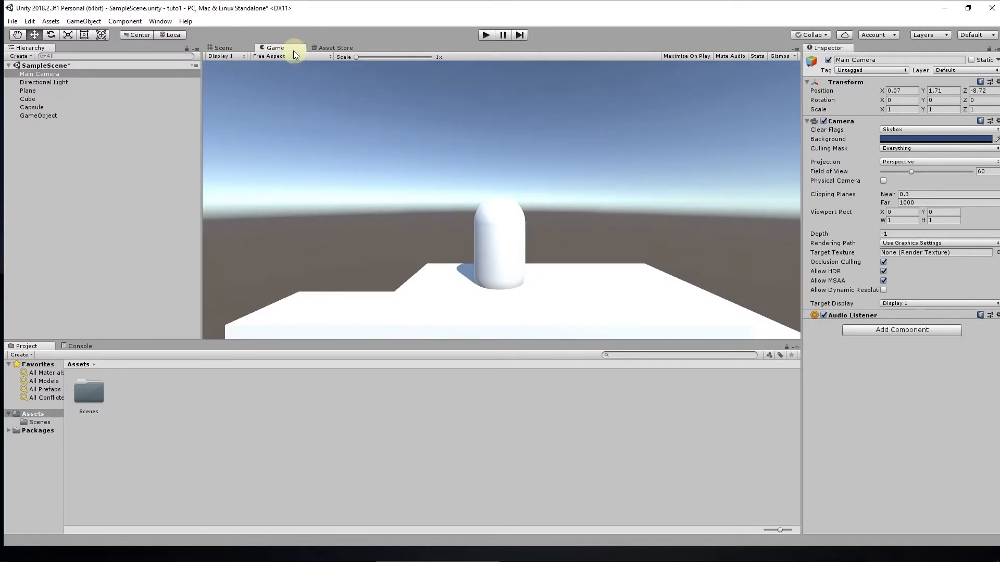
left_click(236, 48)
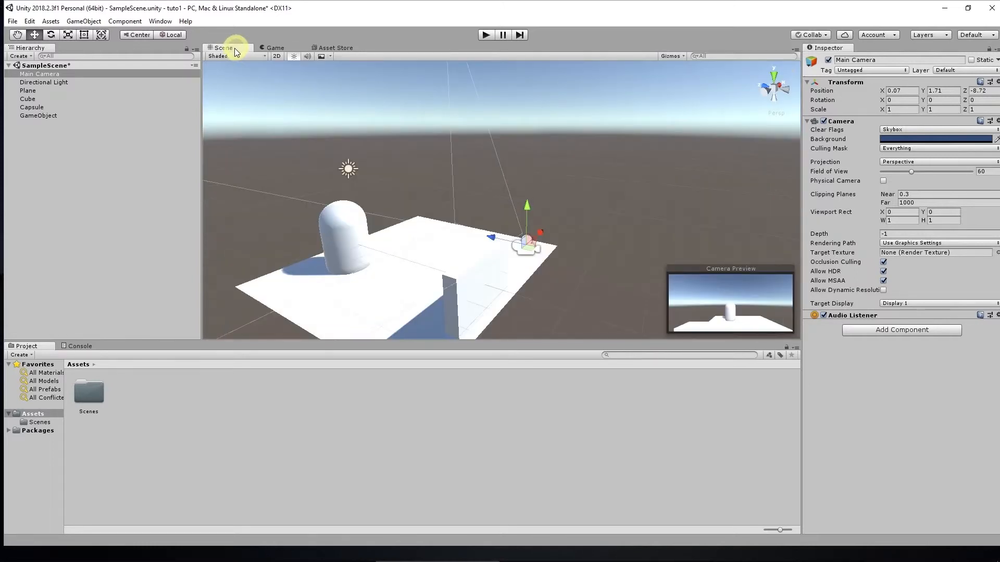
left_click(276, 48)
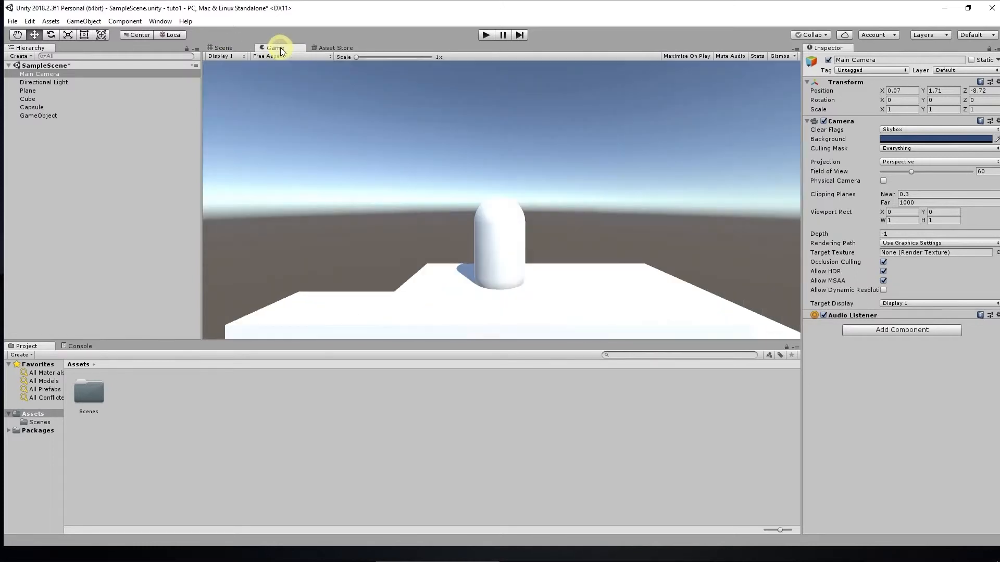
left_click(229, 47)
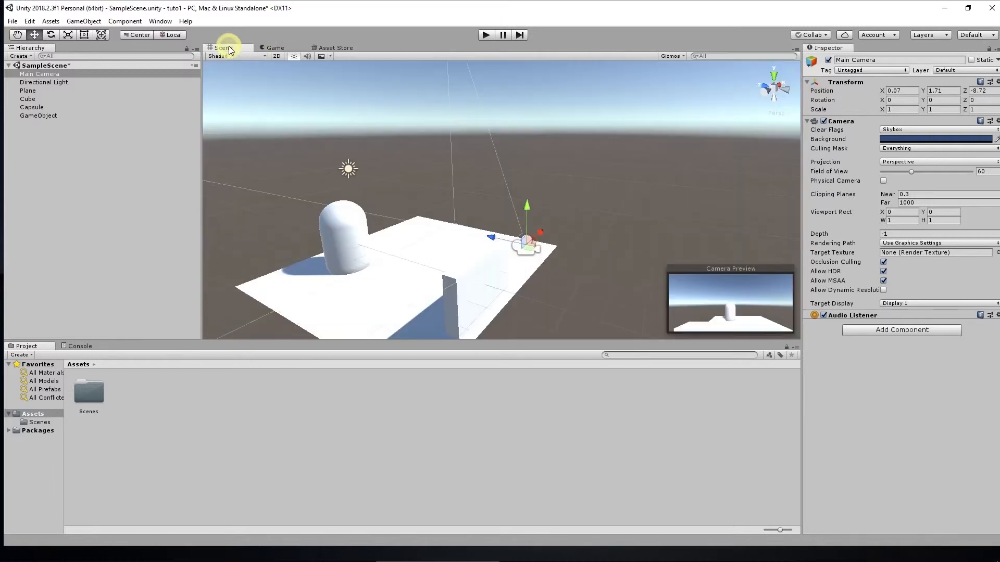
Dock the Game view beside the Scene view so both are shown at once.
left_click(283, 47)
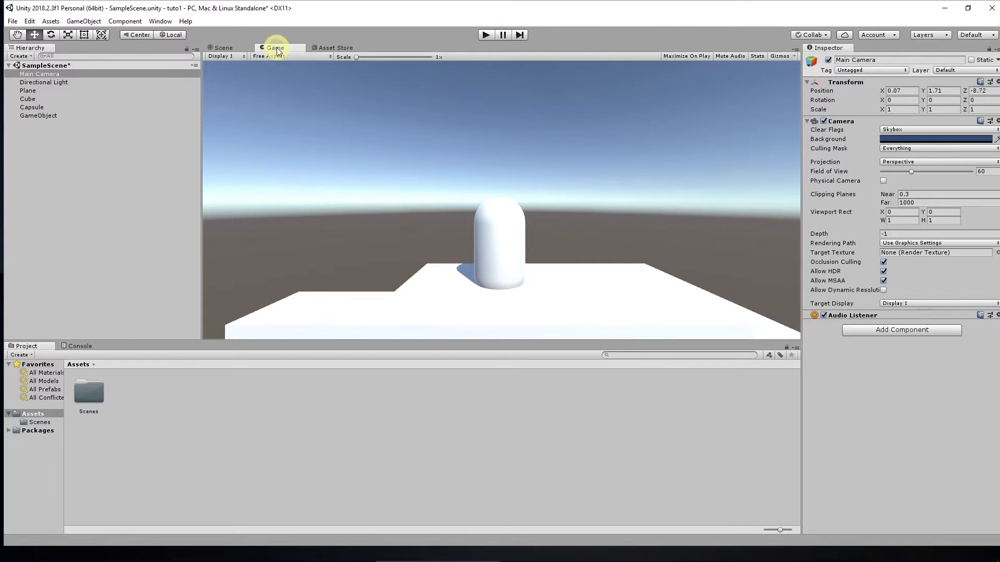
left_click_drag(277, 49, 307, 88)
left_click_drag(378, 144, 412, 279)
left_click_drag(411, 287, 670, 223)
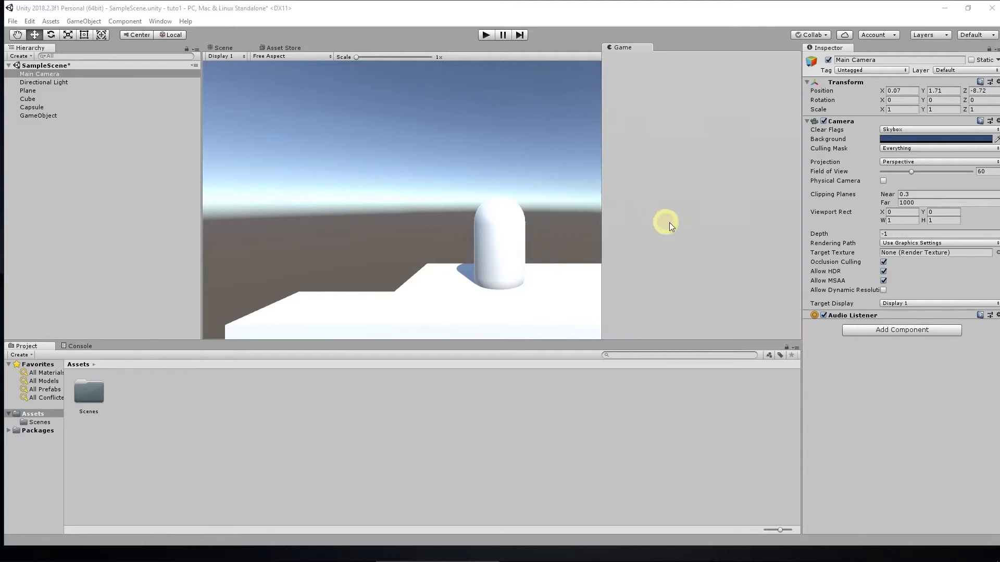
left_click_drag(728, 233, 695, 233)
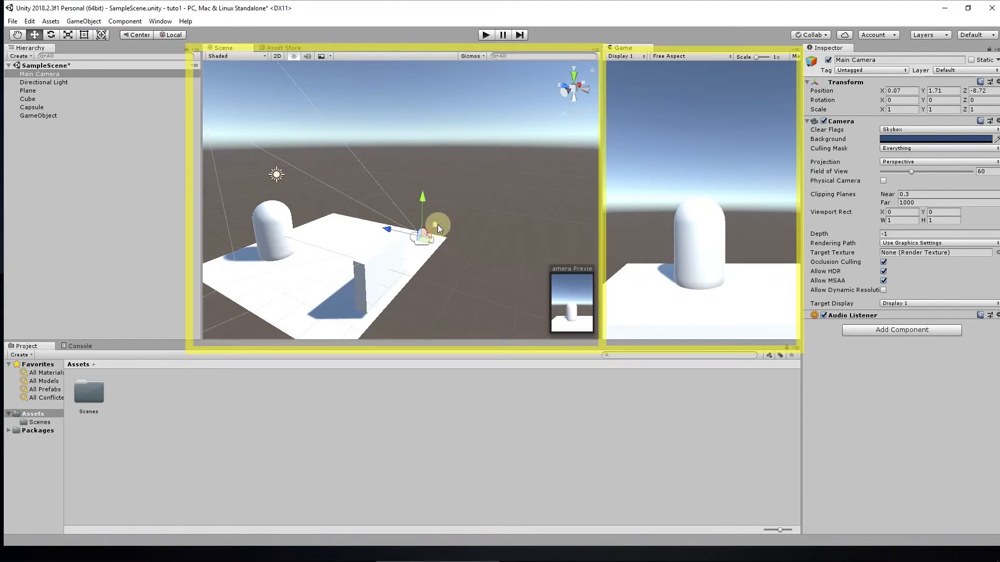
Move the Main Camera to about X -0.5, Y 3.14, Z -7.77 and tilt it to about 20.59 on the X axis.
left_click_drag(440, 227, 383, 158)
left_click(51, 34)
left_click(34, 34)
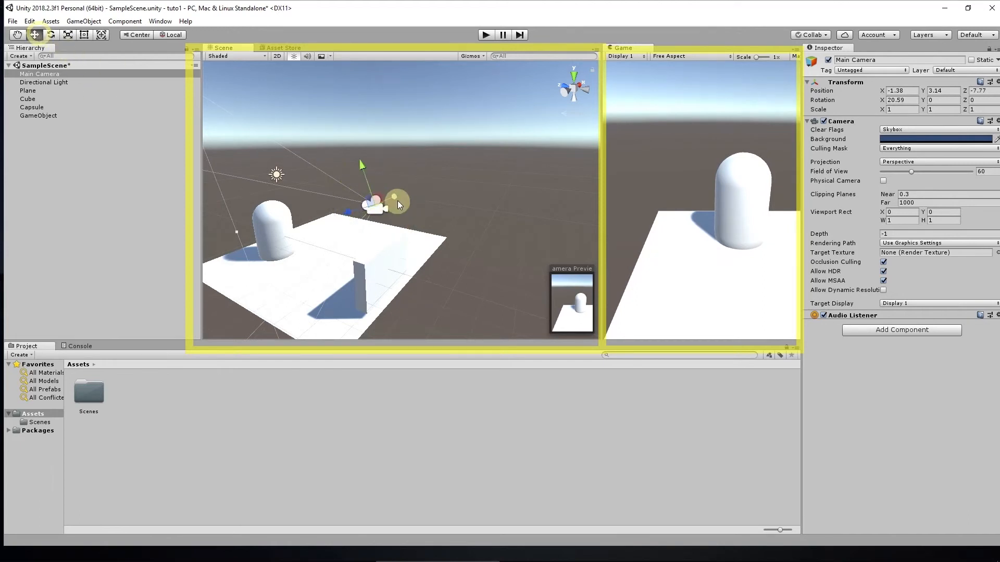
mouse_move(398, 201)
left_mouse_down()
mouse_move(421, 187)
mouse_move(412, 194)
left_mouse_up()
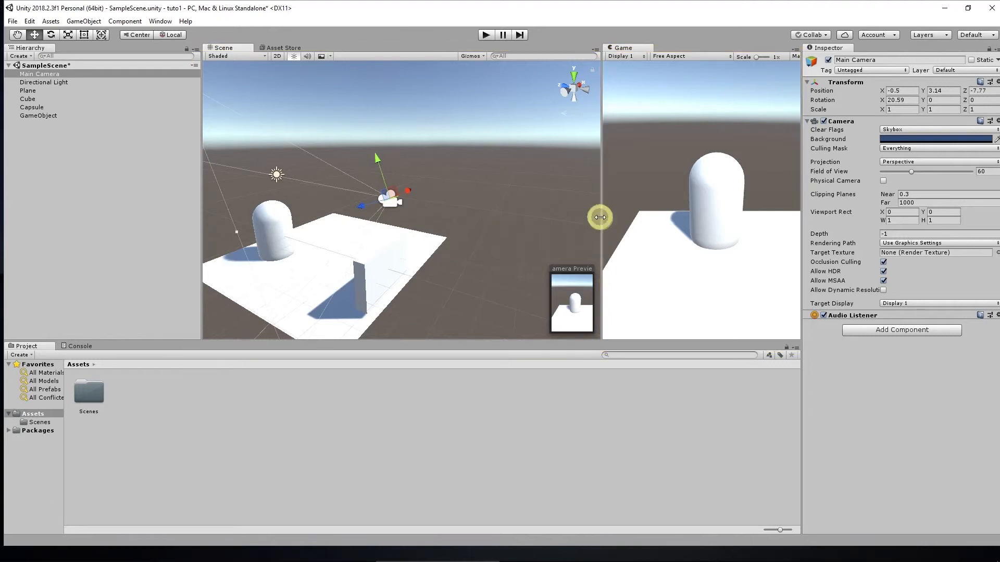
Widen the Game view by shifting its border with the Scene view.
left_click_drag(600, 217, 560, 218)
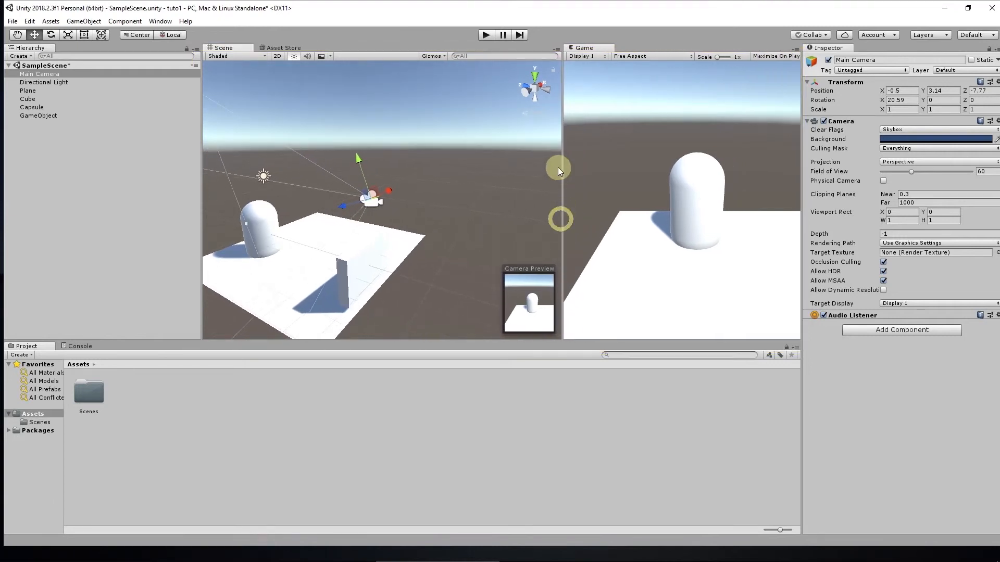
left_click_drag(557, 167, 552, 168)
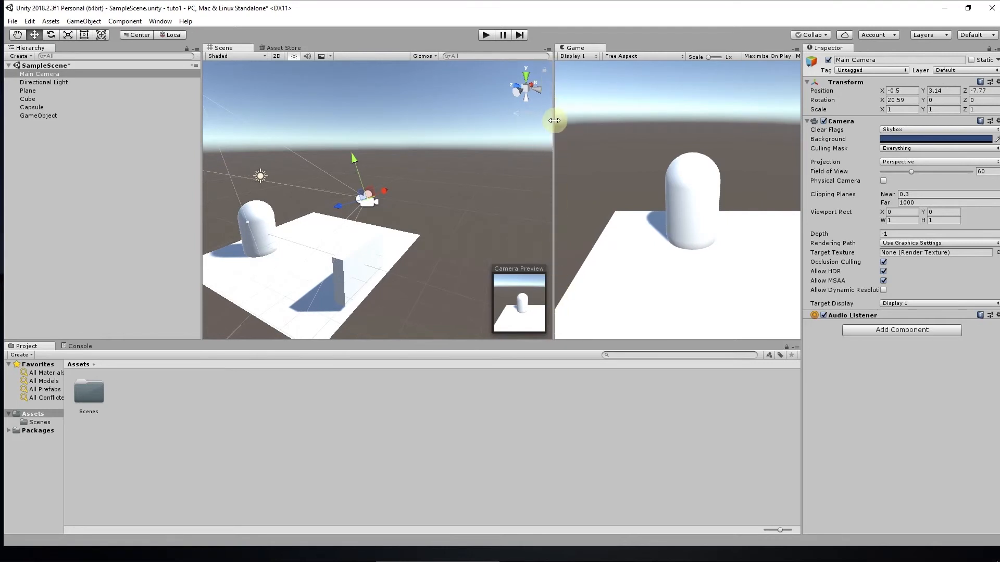
left_click_drag(554, 120, 510, 126)
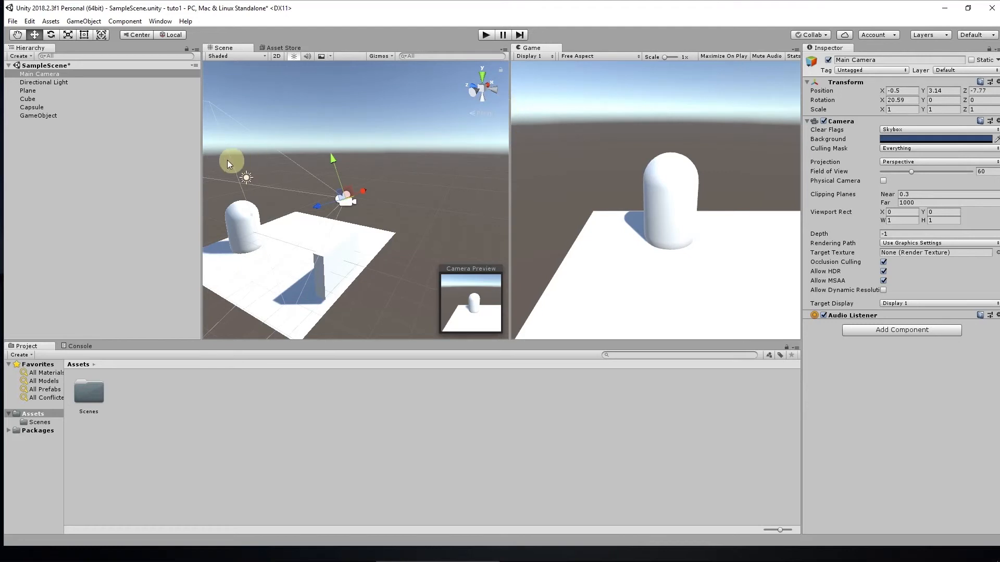
Narrow the Hierarchy and the Inspector to give the Scene and Game views more room.
left_click(200, 162)
left_click_drag(200, 161, 94, 167)
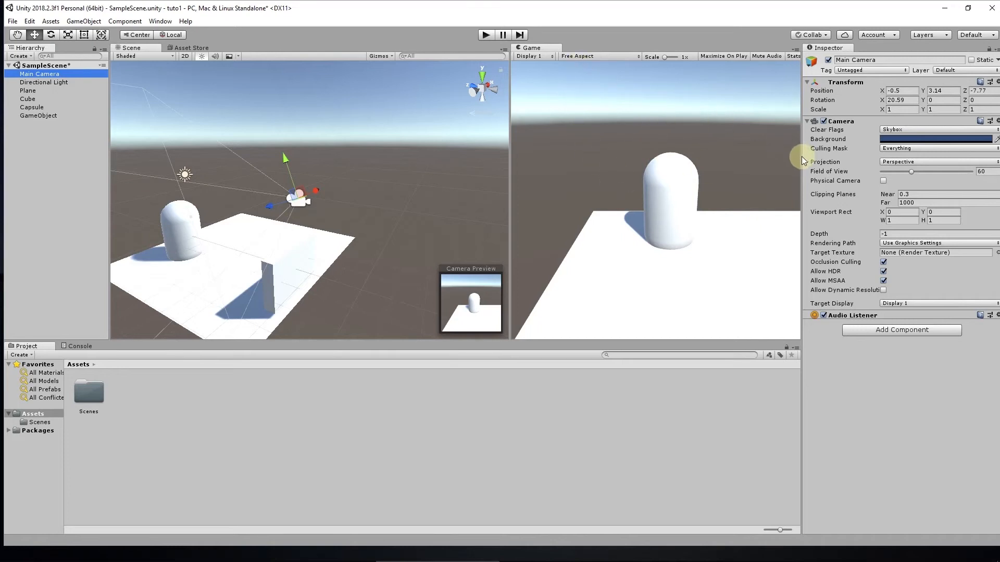
left_click_drag(802, 160, 860, 161)
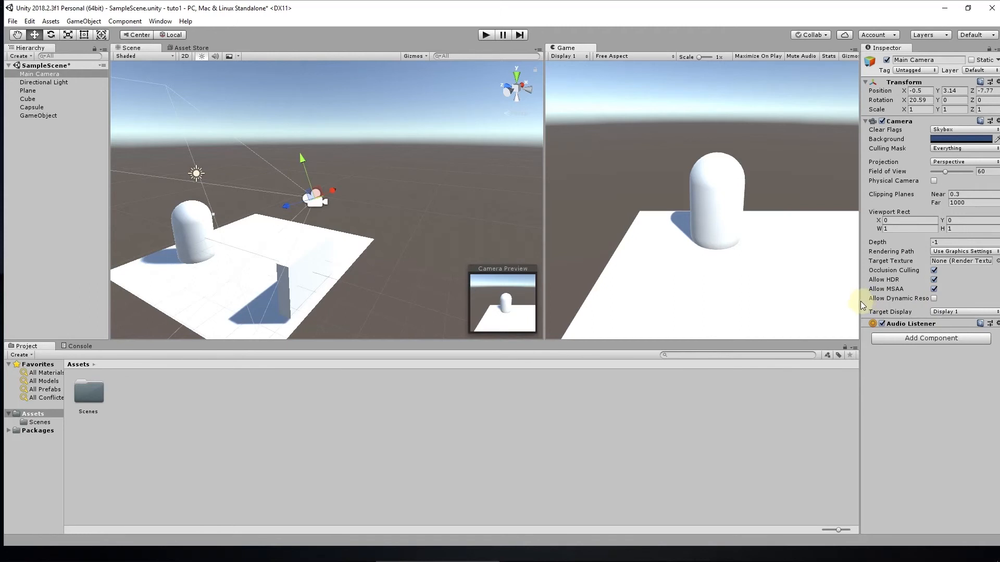
mouse_move(858, 300)
left_mouse_down()
mouse_move(819, 306)
mouse_move(847, 304)
left_mouse_up()
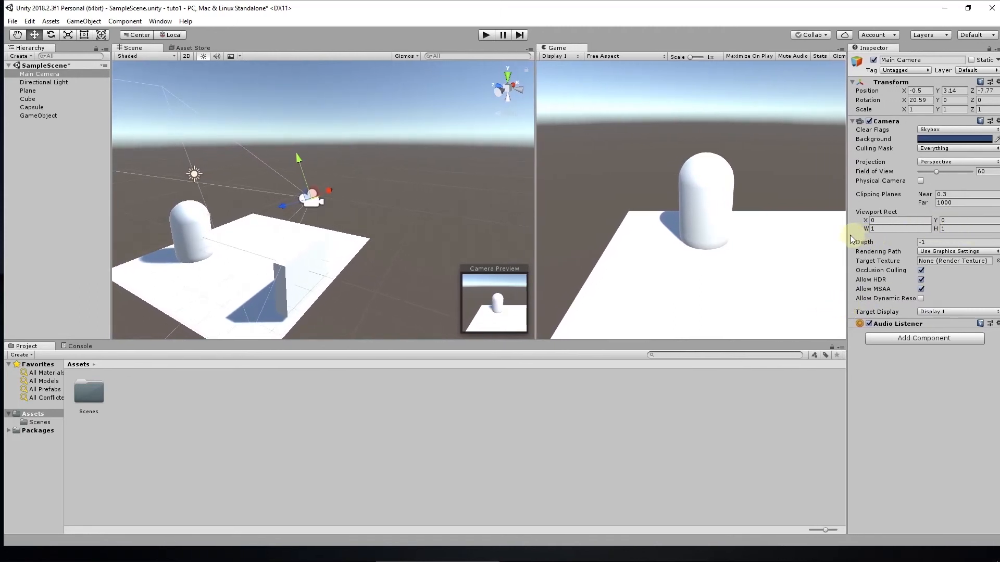
left_click_drag(845, 235, 828, 234)
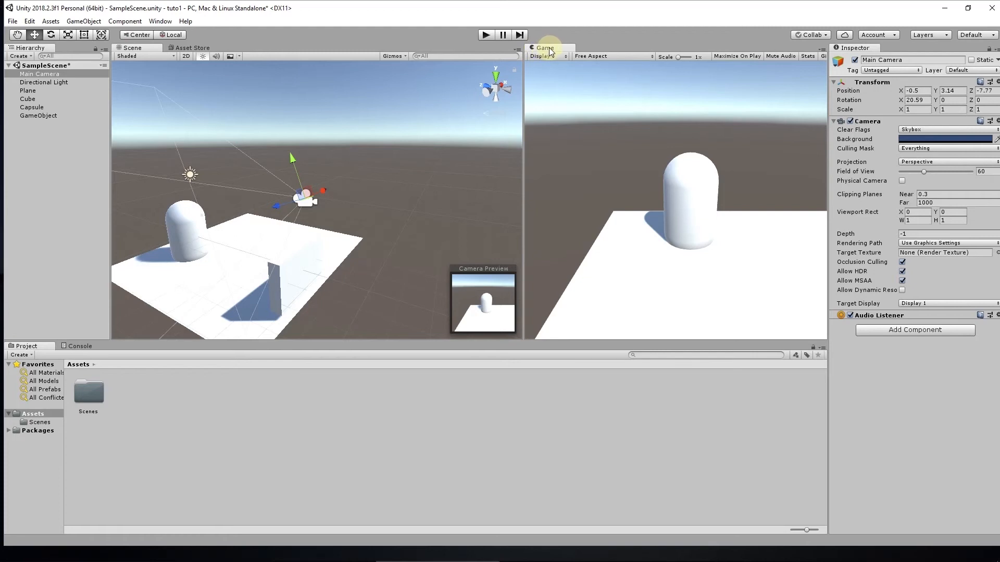
Undock the Game view into a floating window, reposition it over the editor and enlarge it.
left_click_drag(552, 54, 685, 178)
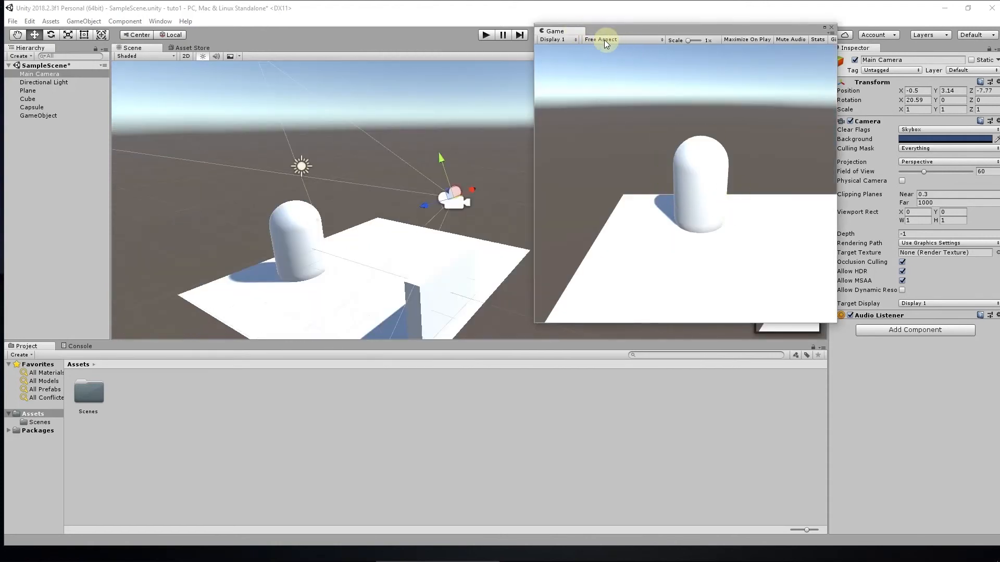
left_click_drag(791, 28, 595, 105)
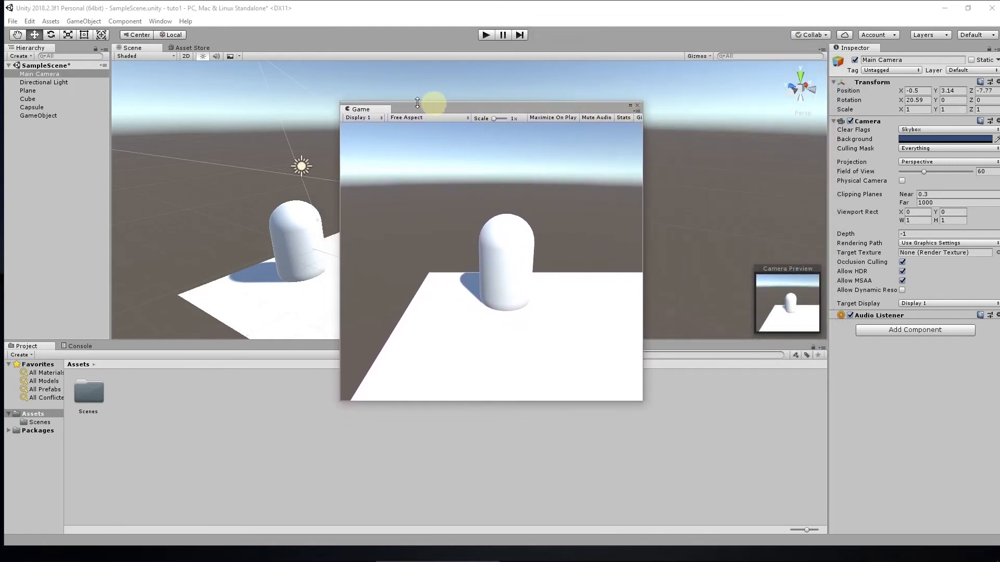
left_click_drag(340, 103, 457, 39)
left_click_drag(752, 368, 855, 472)
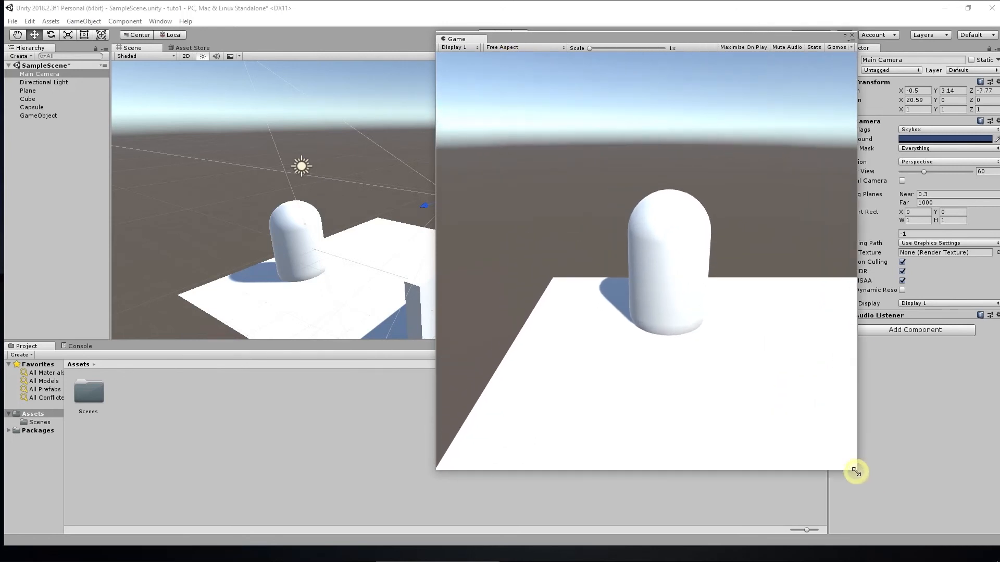
Reposition the floating Game view, dock it between the Hierarchy and the Scene view, and widen it to about half of the view area.
left_click_drag(598, 36, 574, 47)
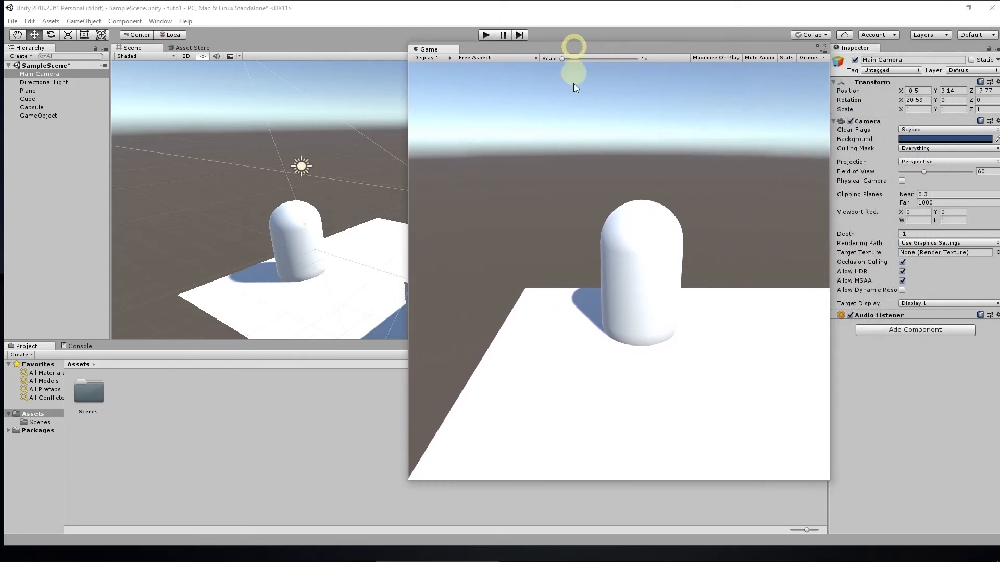
mouse_move(729, 50)
left_mouse_down()
mouse_move(995, 52)
mouse_move(722, 60)
left_mouse_up()
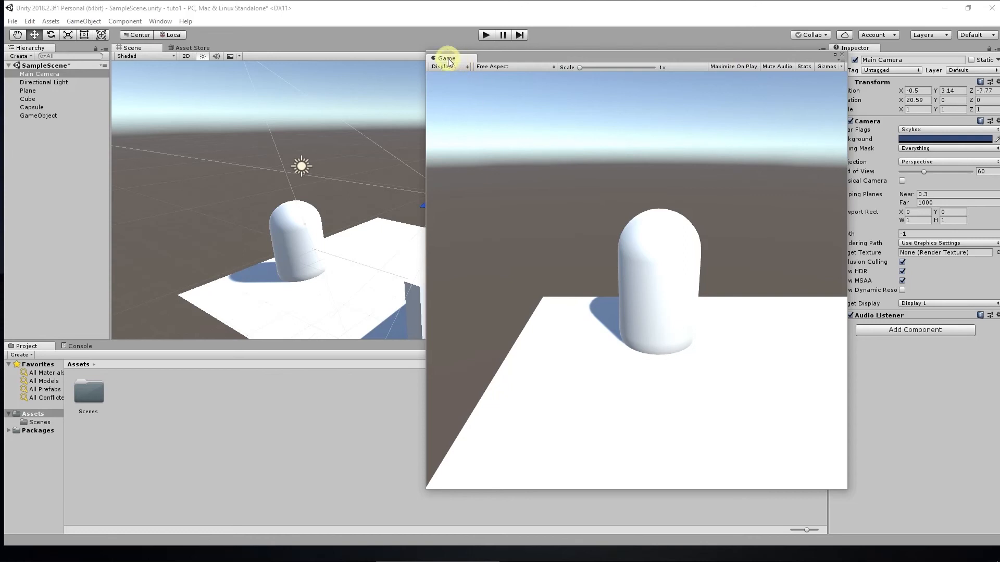
left_click_drag(450, 62, 192, 233)
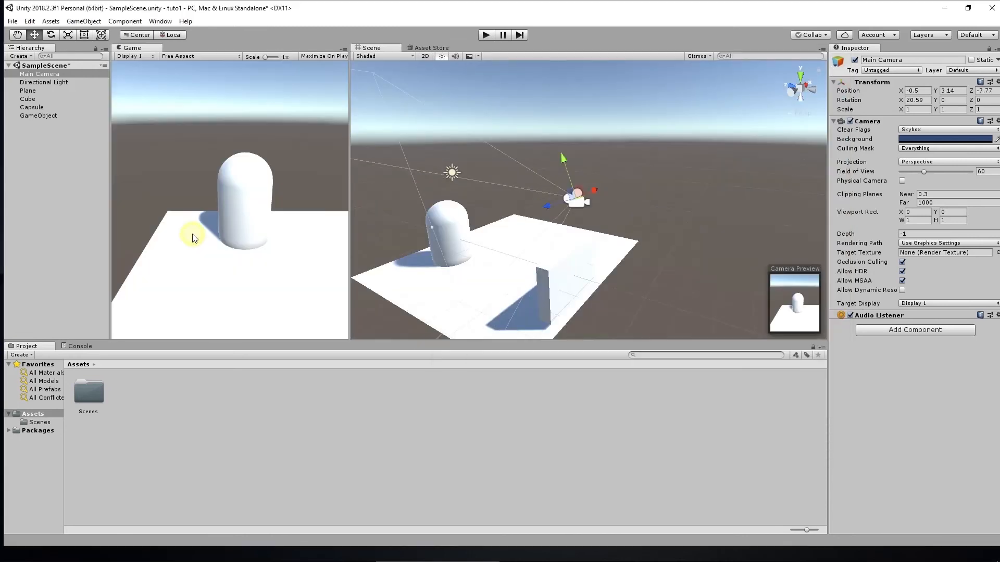
left_click_drag(352, 181, 474, 181)
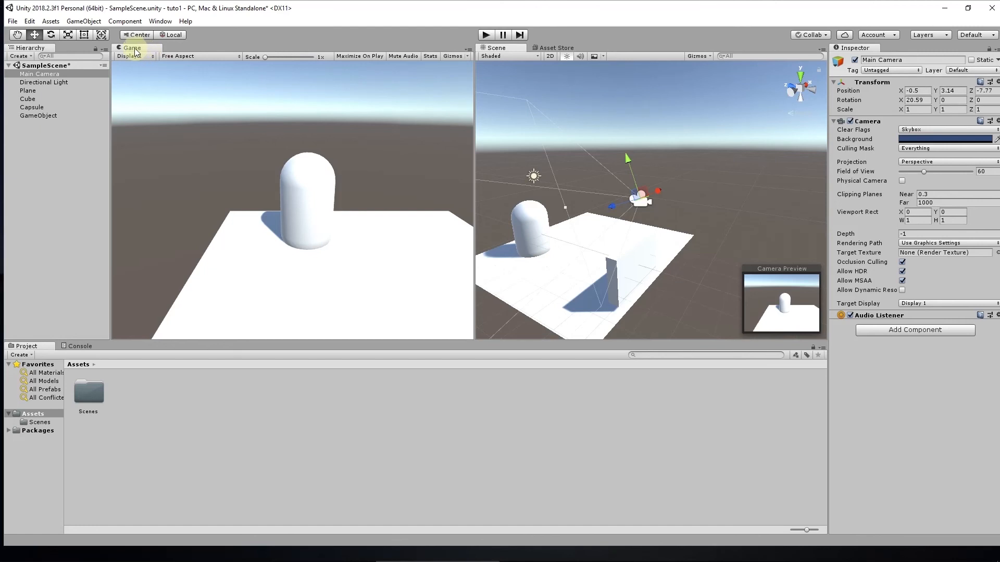
Redock the Game view between the Scene view and the Inspector, then narrow the Hierarchy and widen the Game view.
left_click_drag(132, 48, 766, 231)
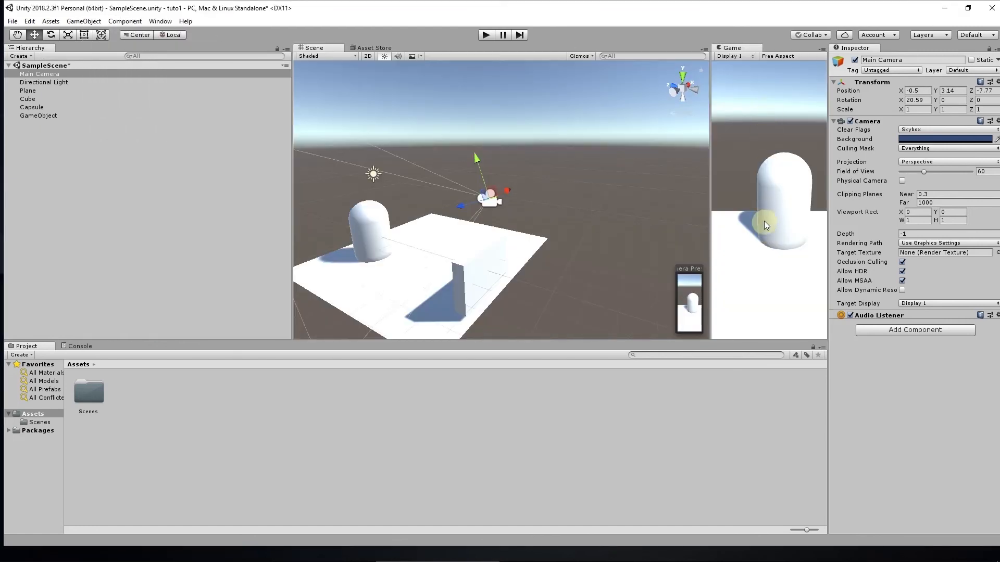
left_click_drag(292, 217, 109, 196)
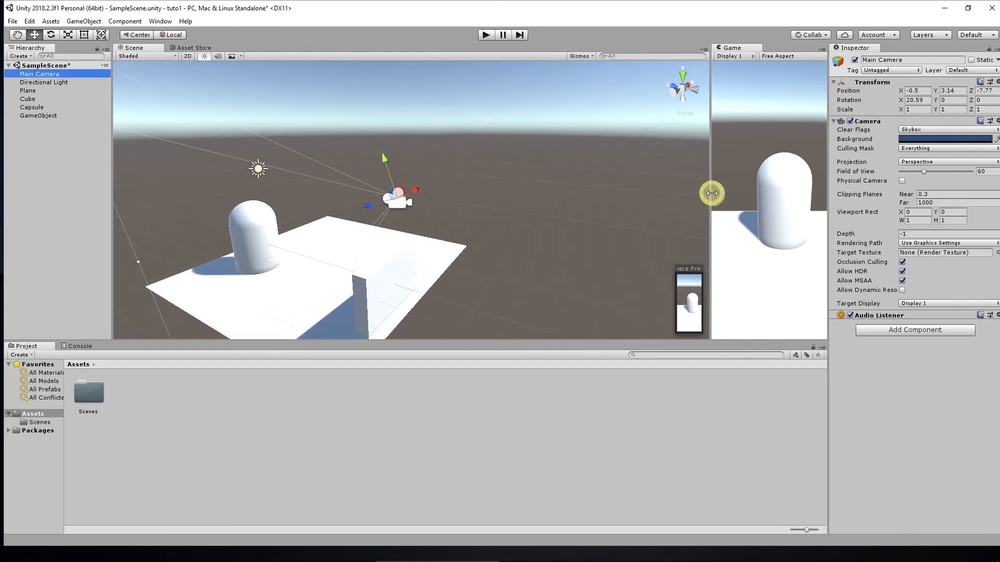
left_click_drag(710, 194, 522, 195)
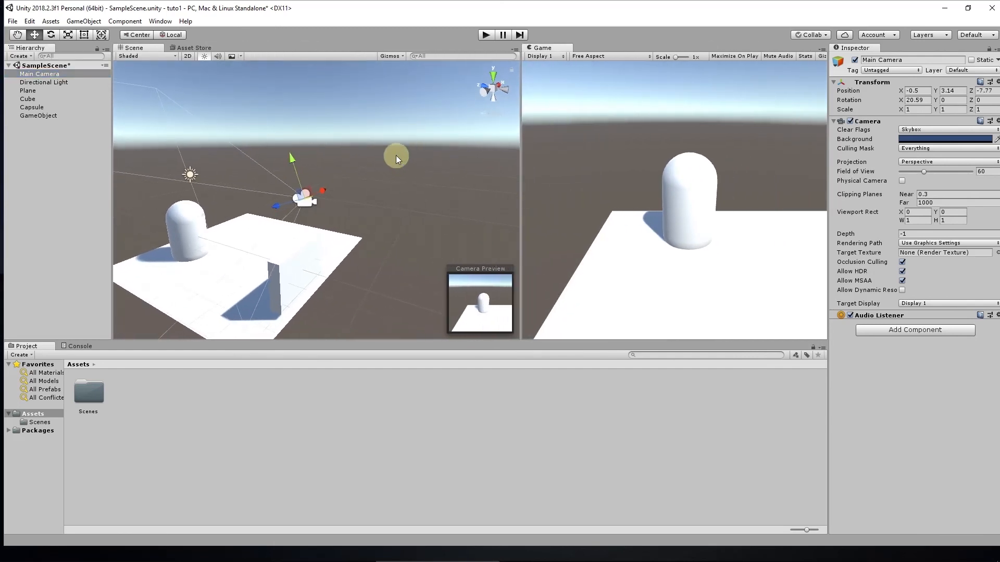